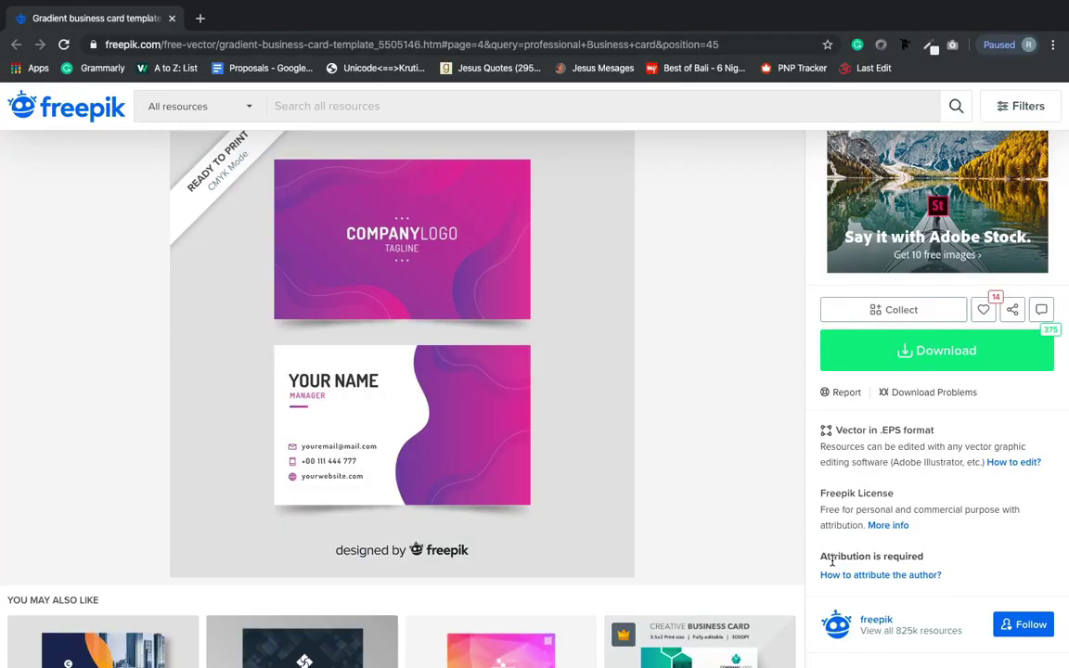
- Create a new 3.5 × 2 inch document at 300 ppi in CMYK Color
scroll(733, 531, up, 1)
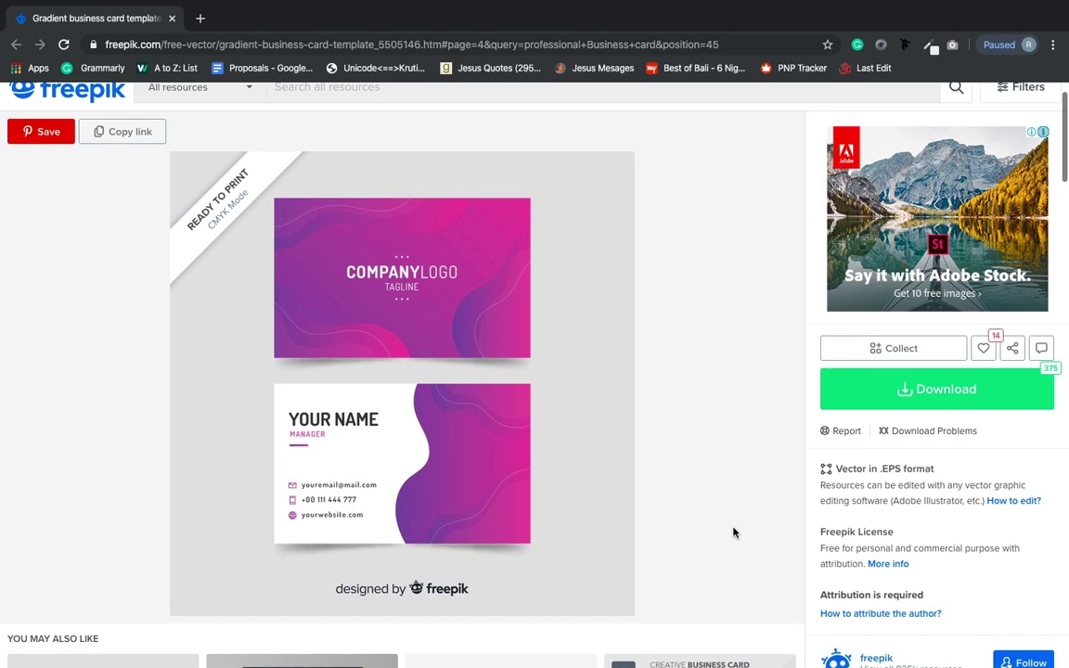
scroll(733, 532, down, 3)
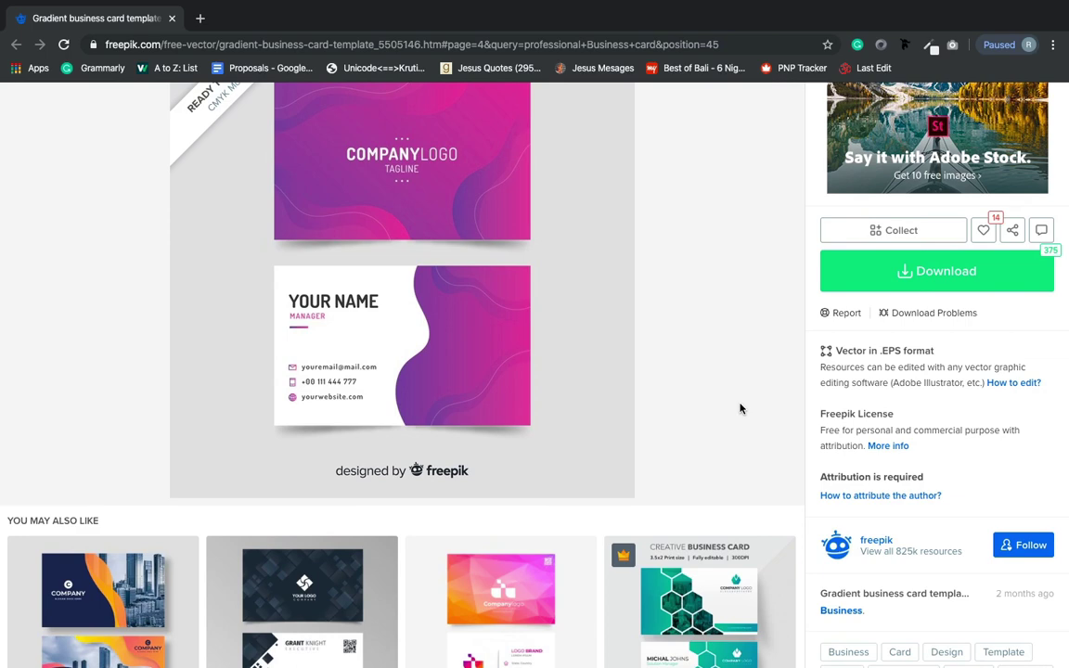
scroll(522, 382, up, 1)
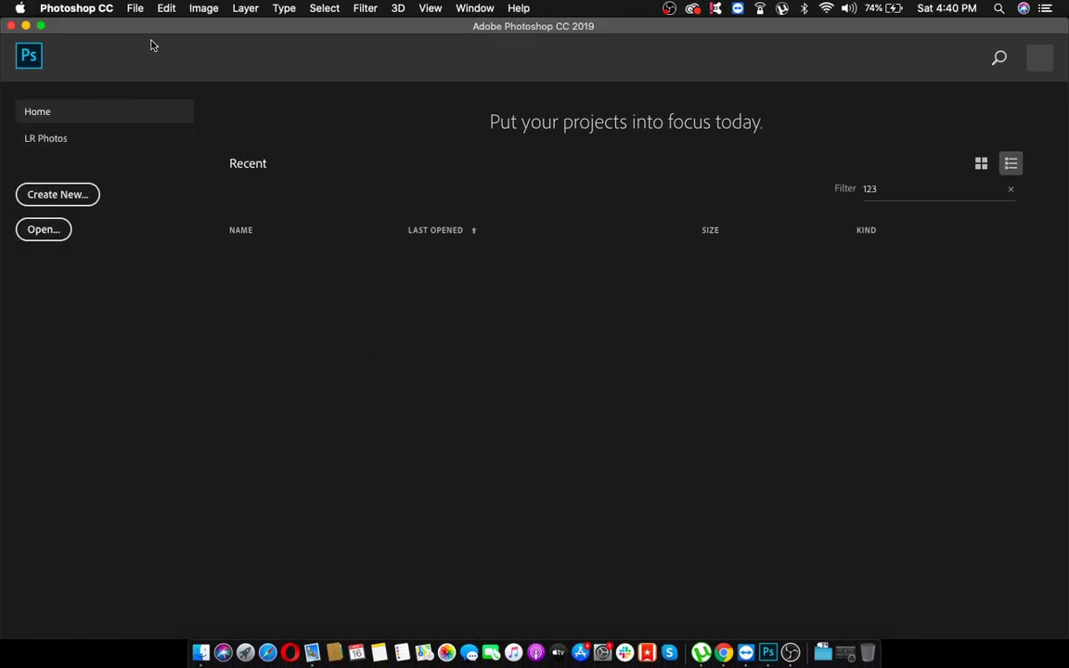
click(134, 9)
click(140, 26)
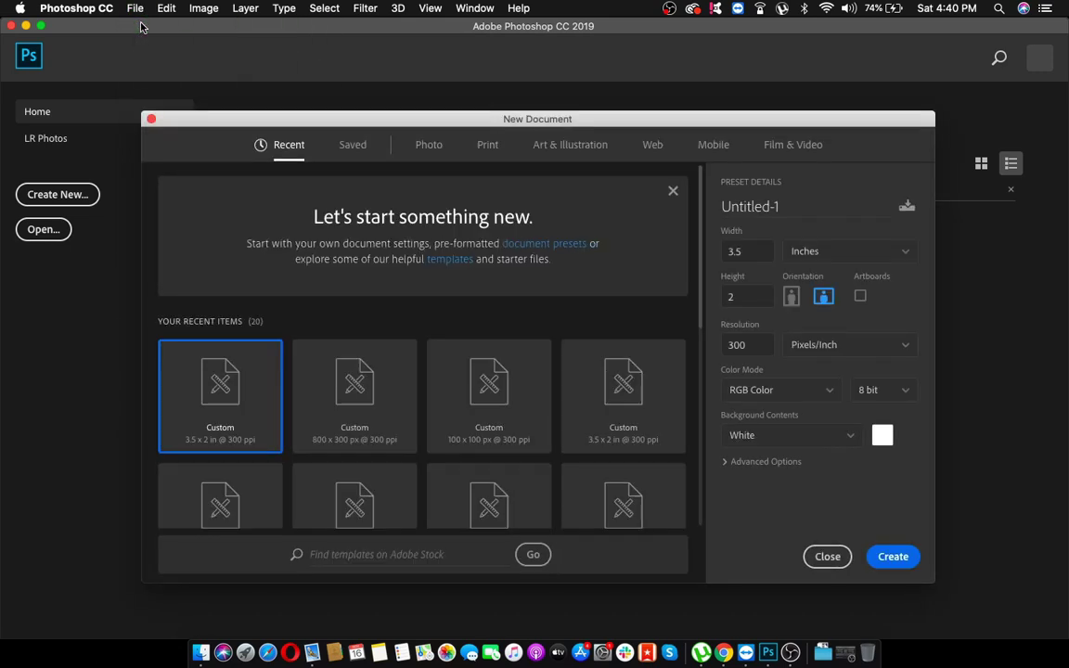
click(815, 250)
click(815, 251)
drag(759, 249, 716, 248)
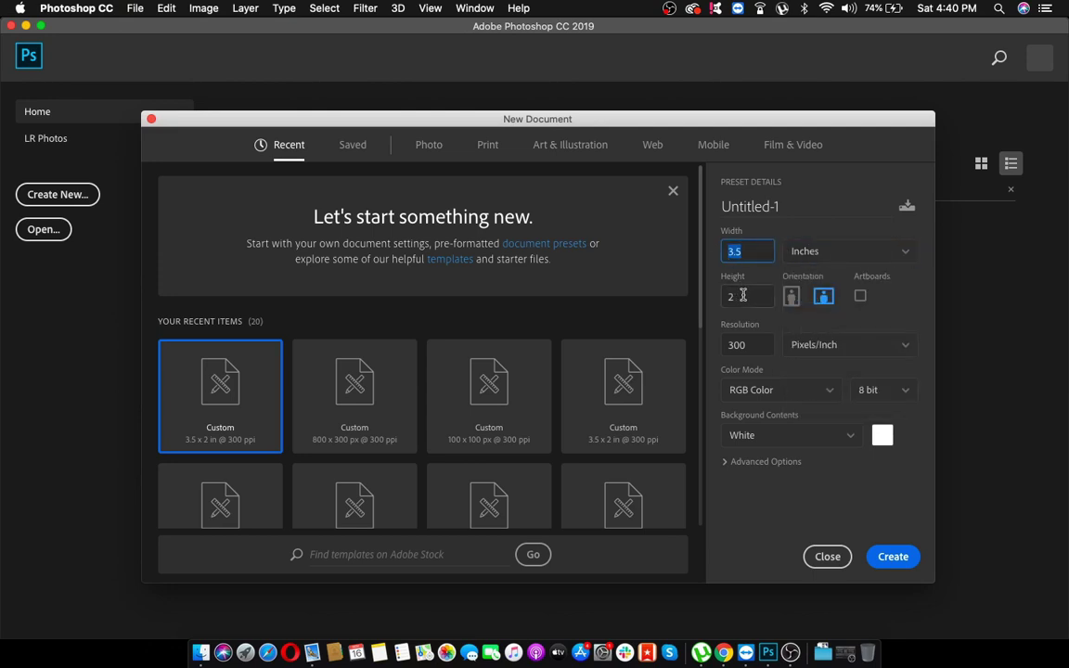
drag(739, 297, 712, 298)
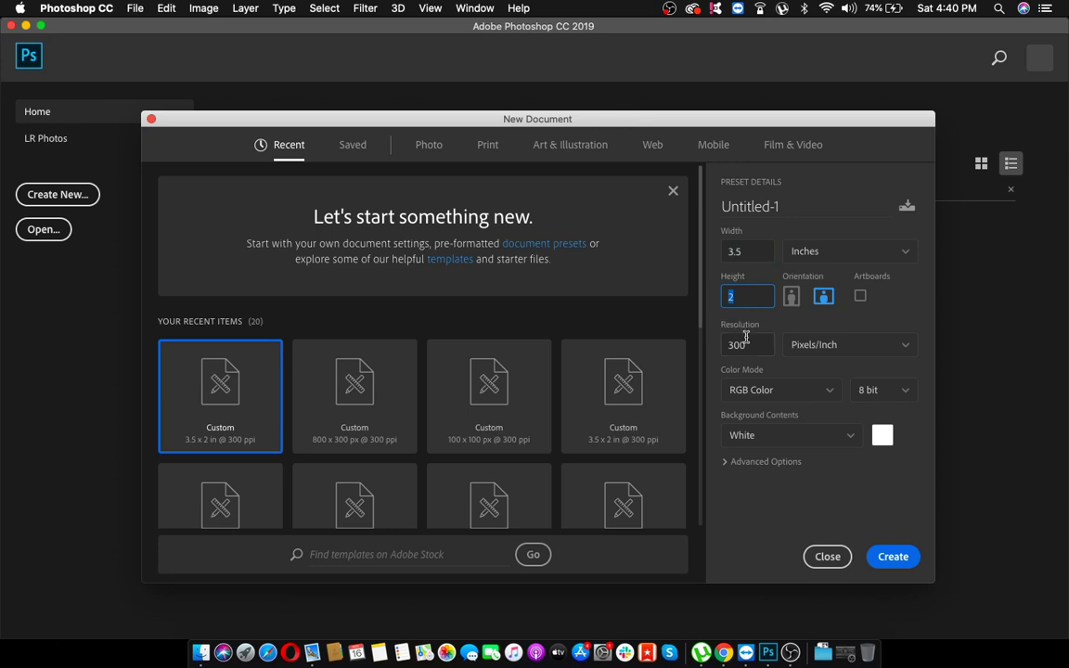
drag(747, 344, 723, 343)
click(742, 393)
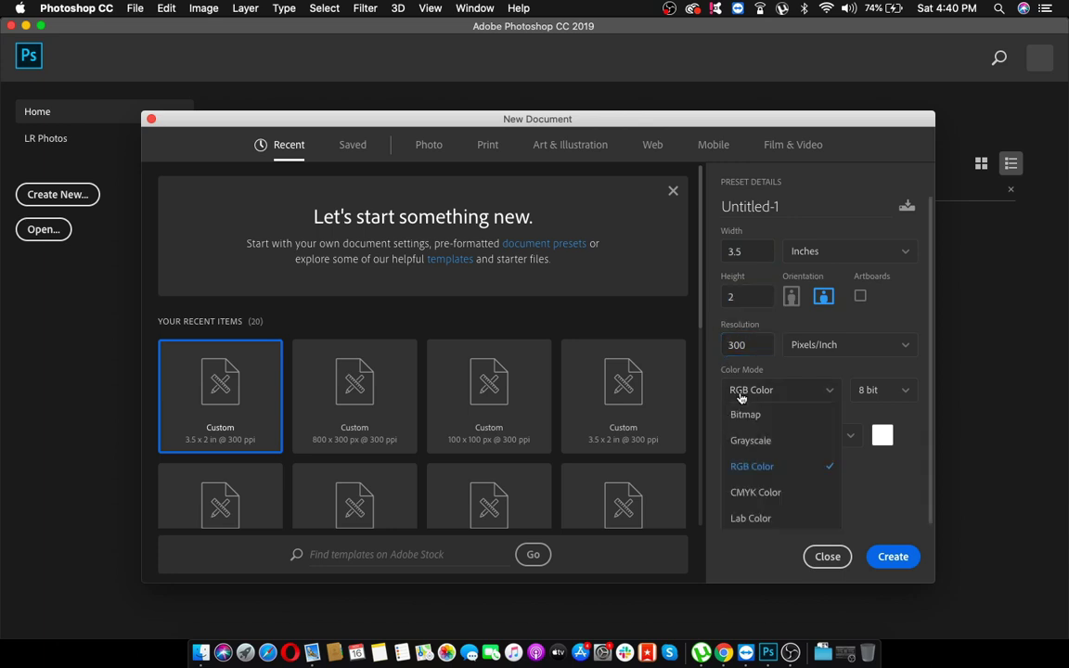
click(743, 491)
click(889, 557)
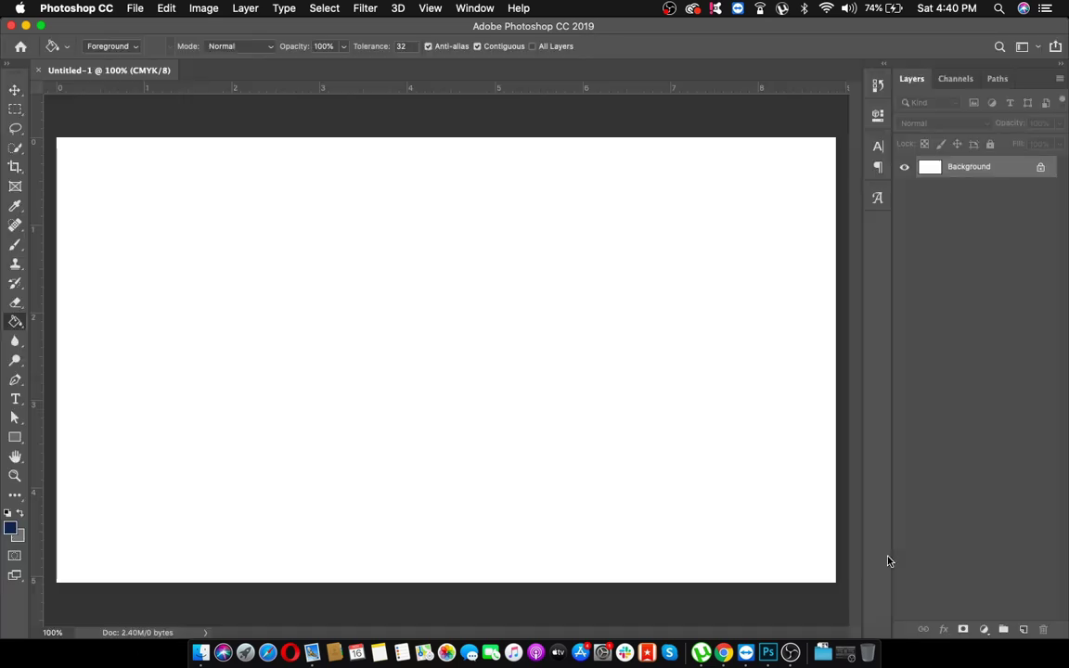
- Convert the locked white Background into editable Layer 0 and pick the Pen tool
key(super+minus)
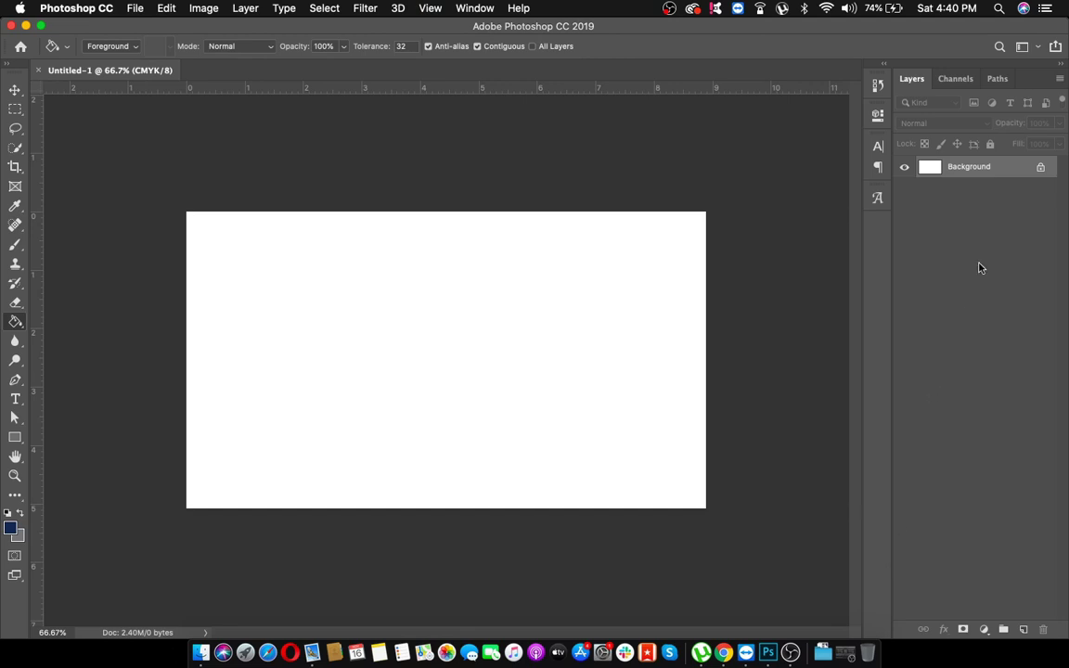
double_click(1009, 167)
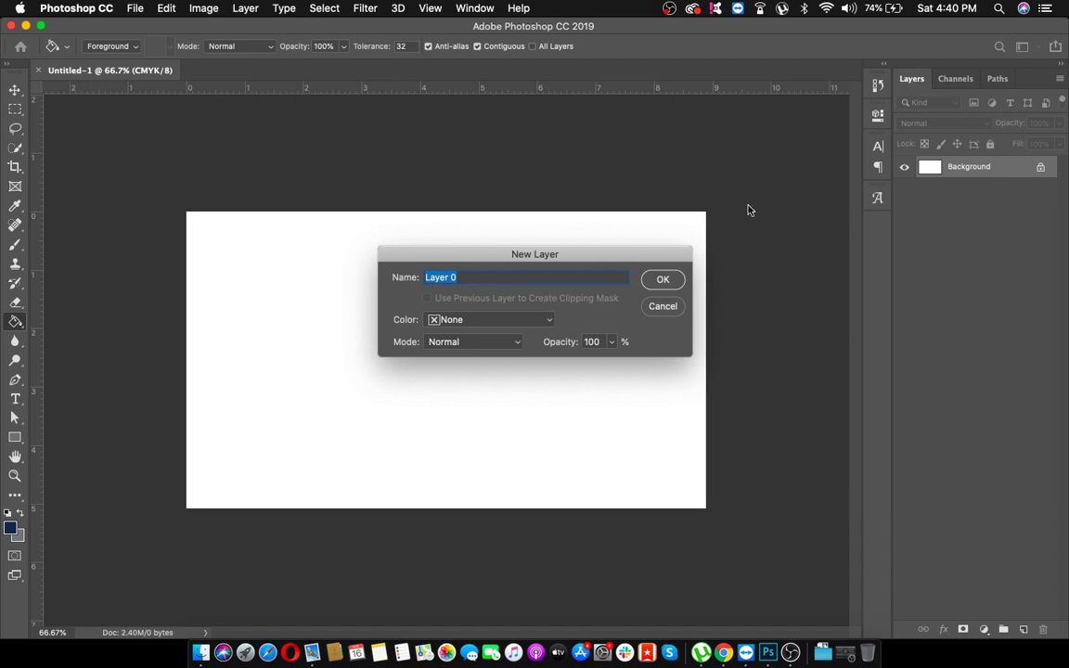
click(665, 280)
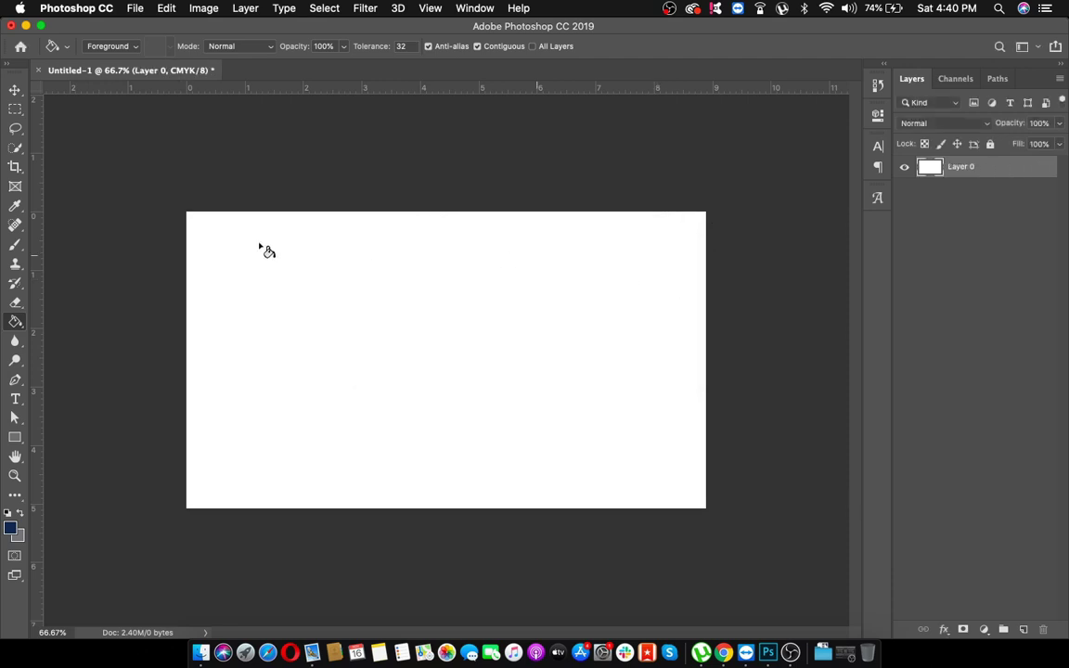
click(16, 378)
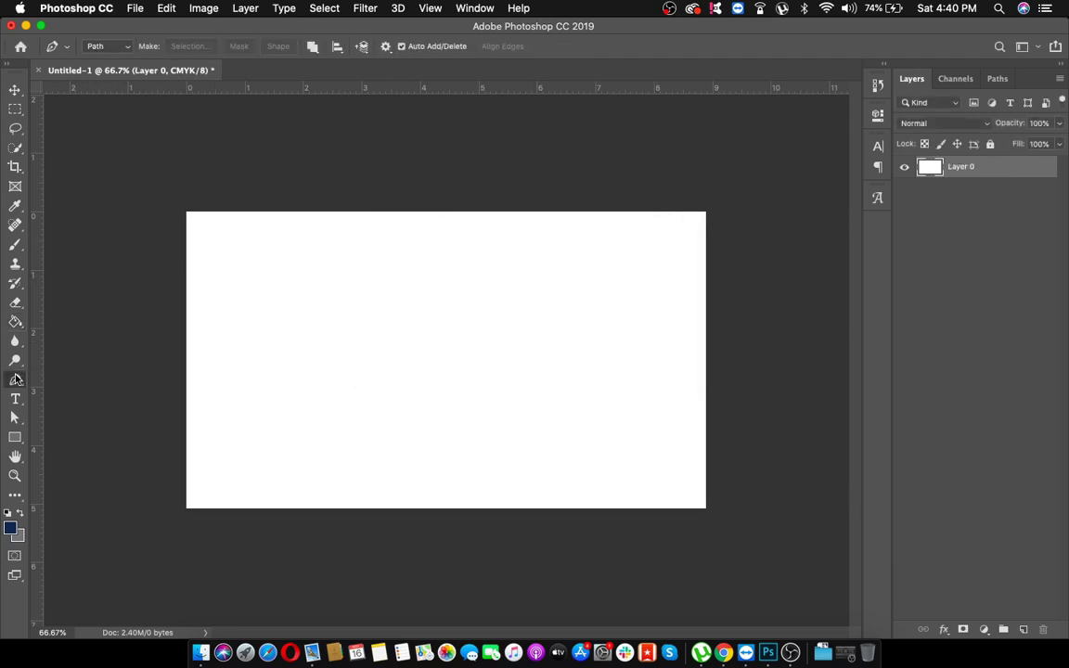
- Draw the path's upper wave from left of the card, over the top, down the right side
click(157, 308)
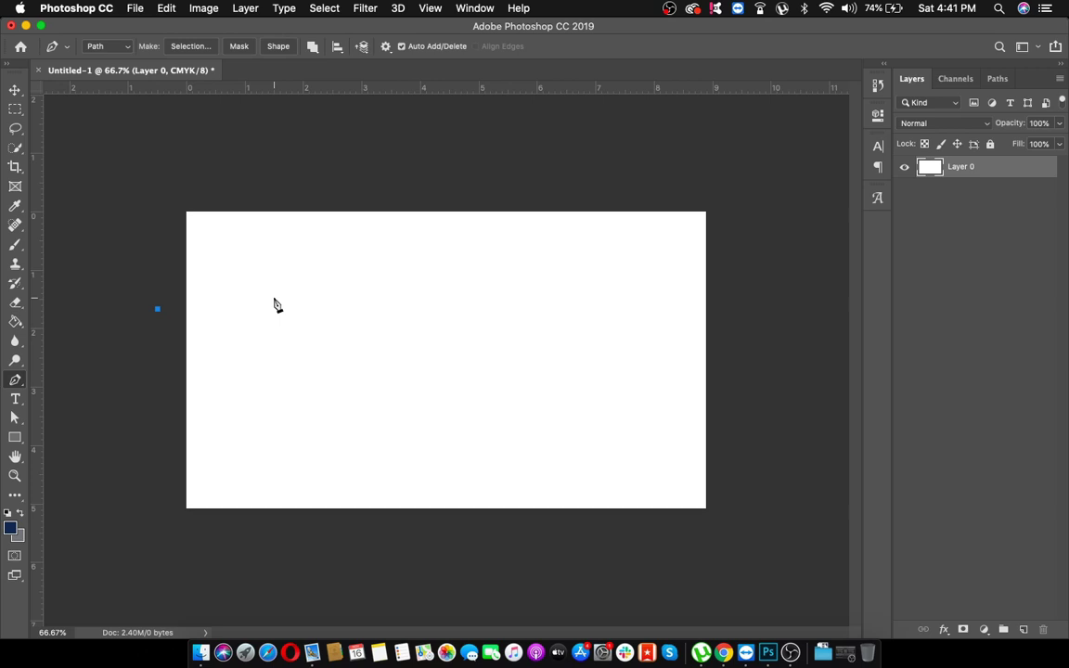
drag(273, 298, 312, 278)
drag(466, 272, 559, 332)
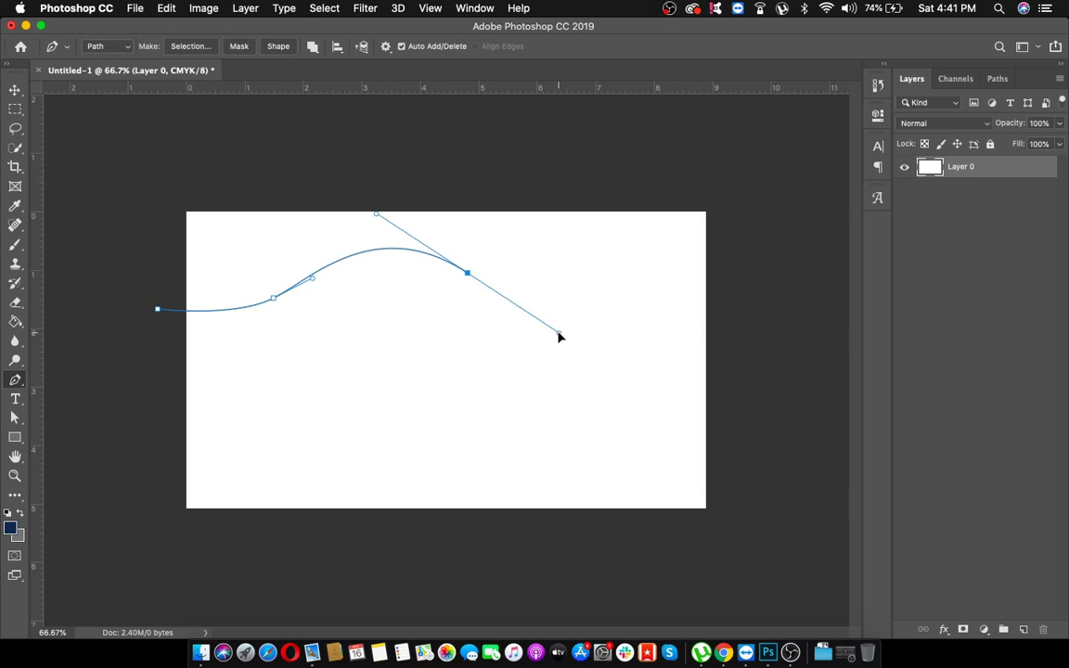
drag(605, 171, 585, 151)
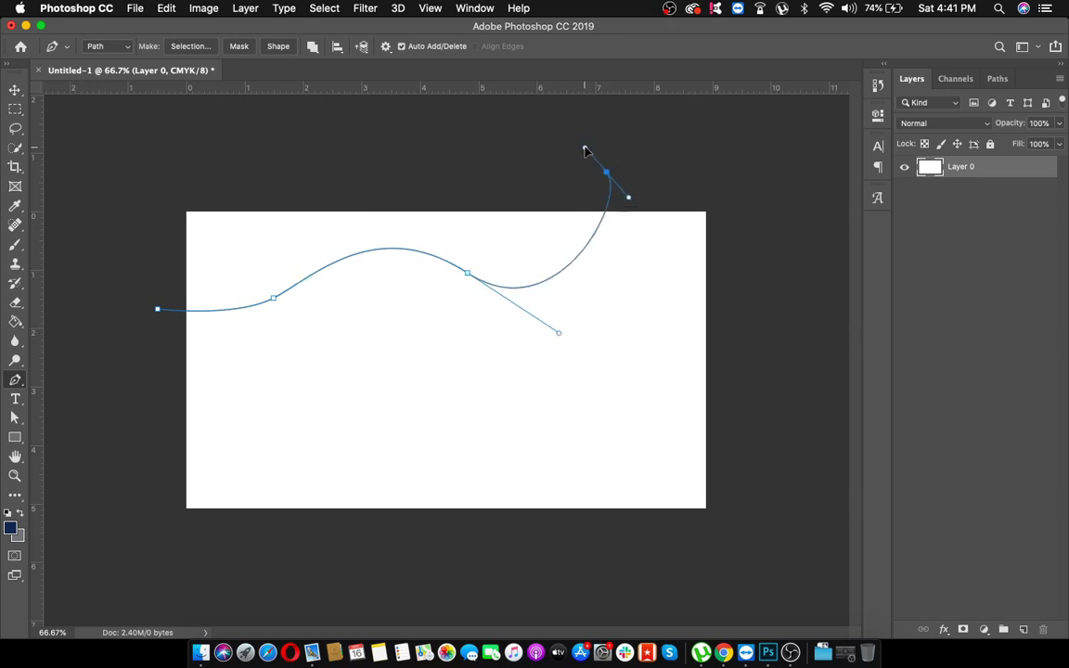
click(738, 176)
click(722, 245)
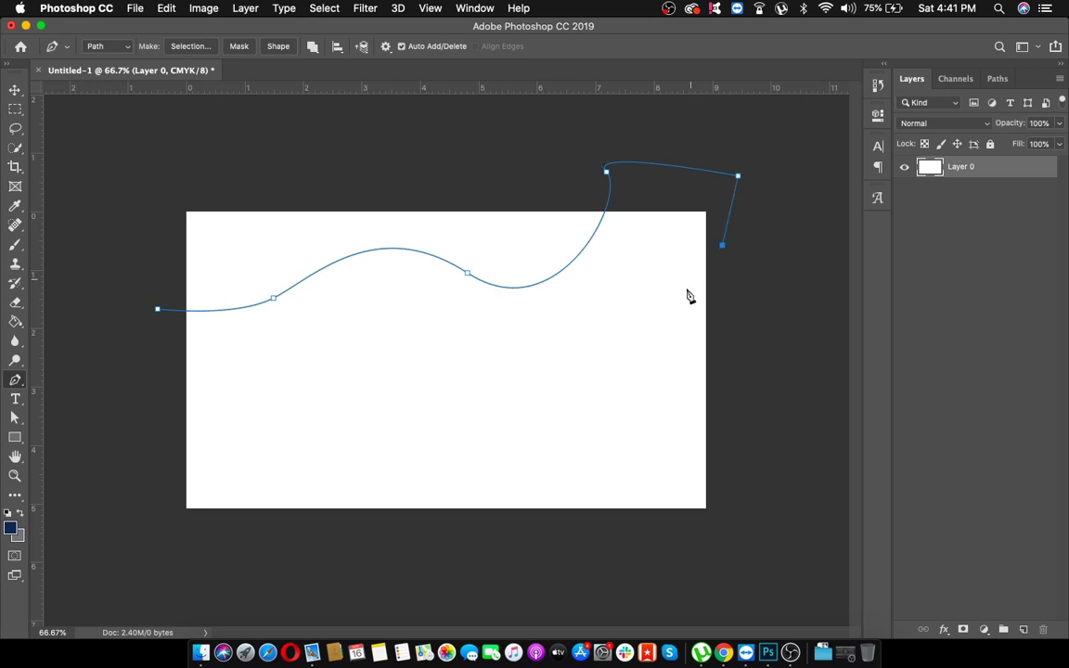
drag(631, 390, 561, 432)
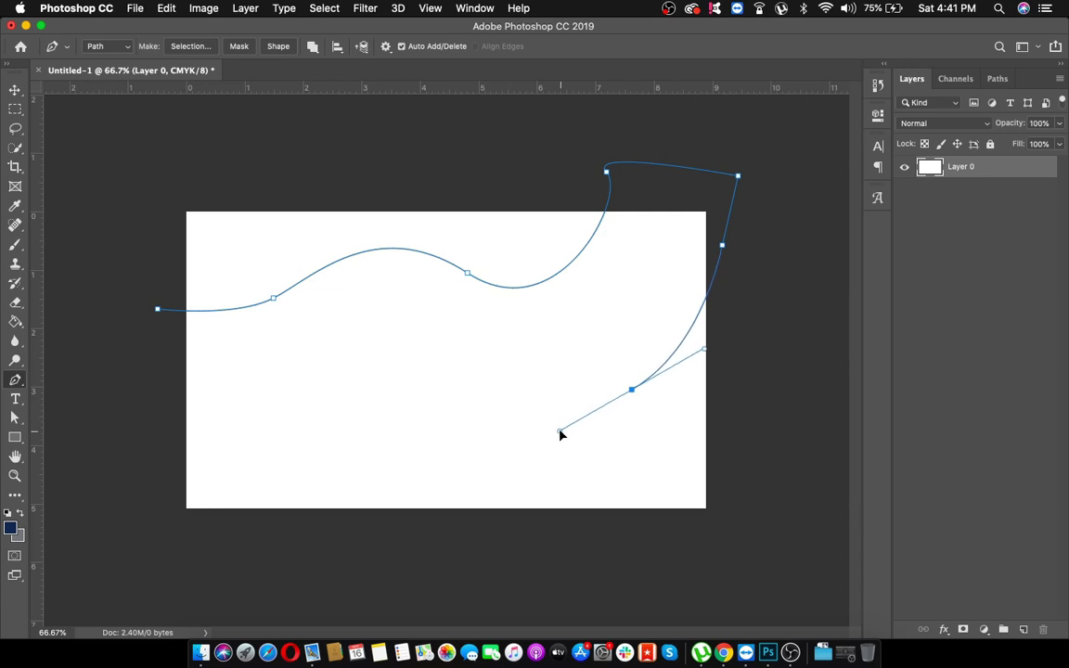
- Curve the path below the card, out past the left edge, and close it at the start point
click(630, 537)
drag(632, 542, 650, 563)
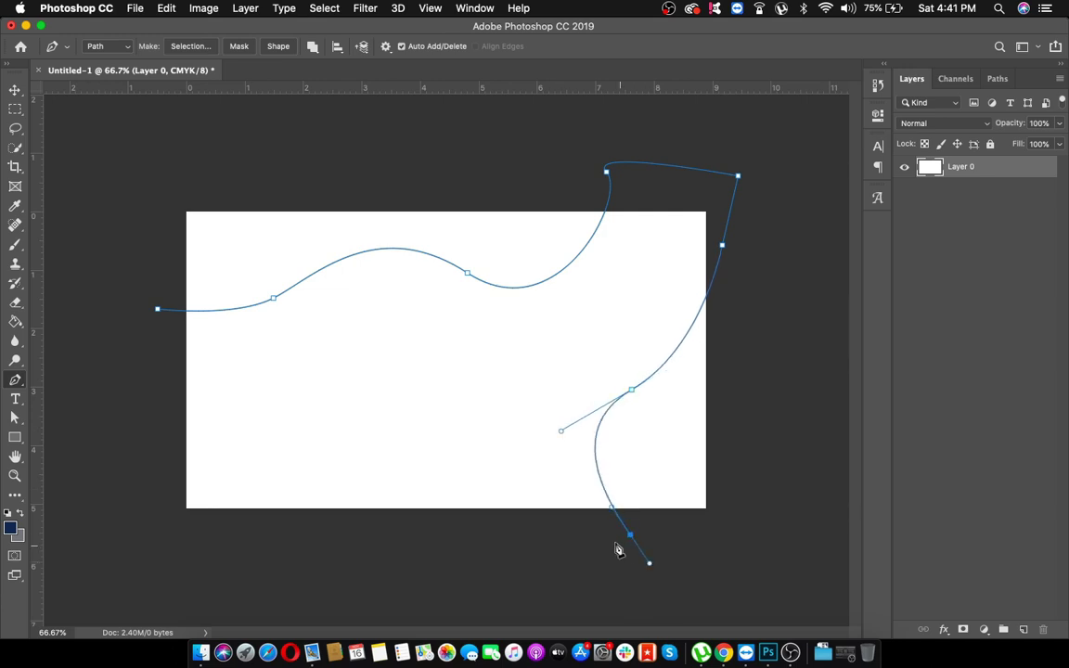
click(545, 527)
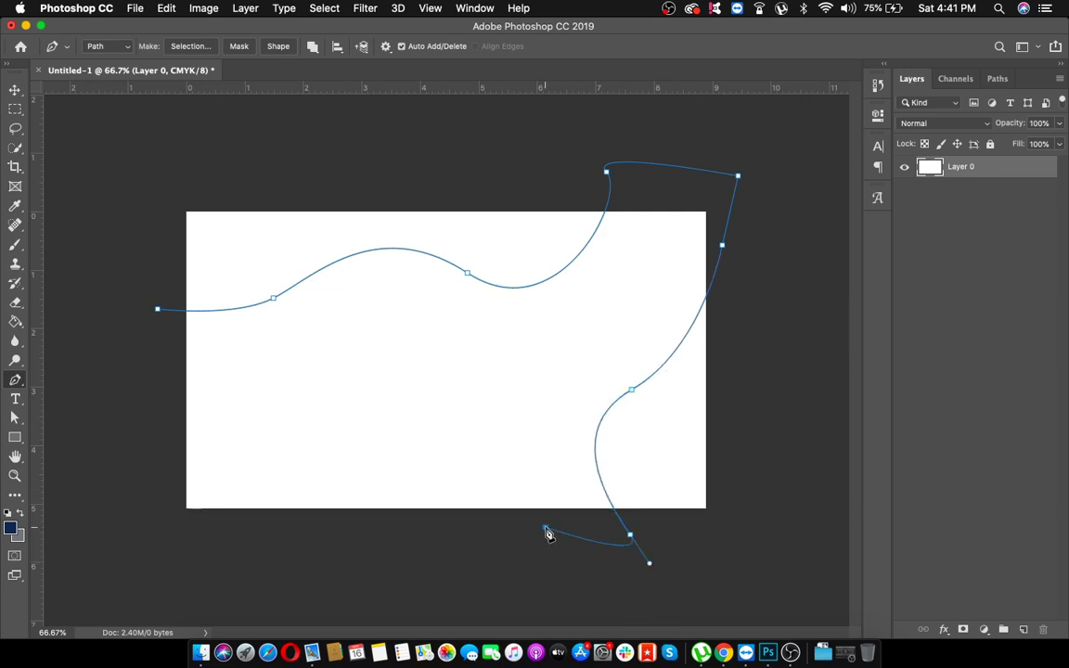
click(436, 415)
drag(431, 419, 347, 441)
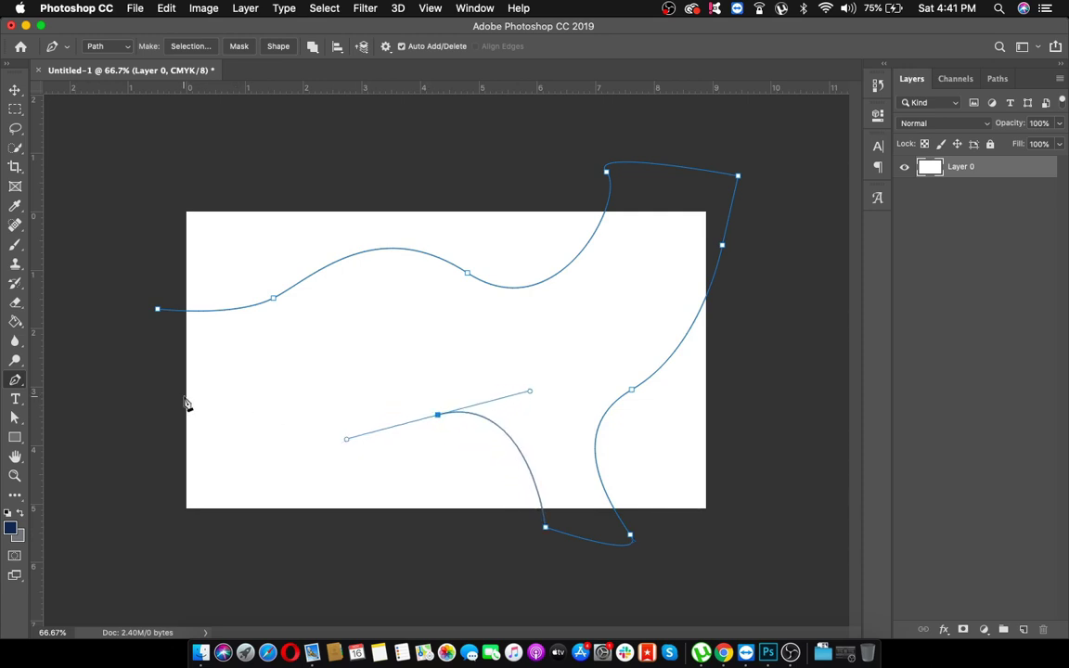
drag(163, 392, 1, 254)
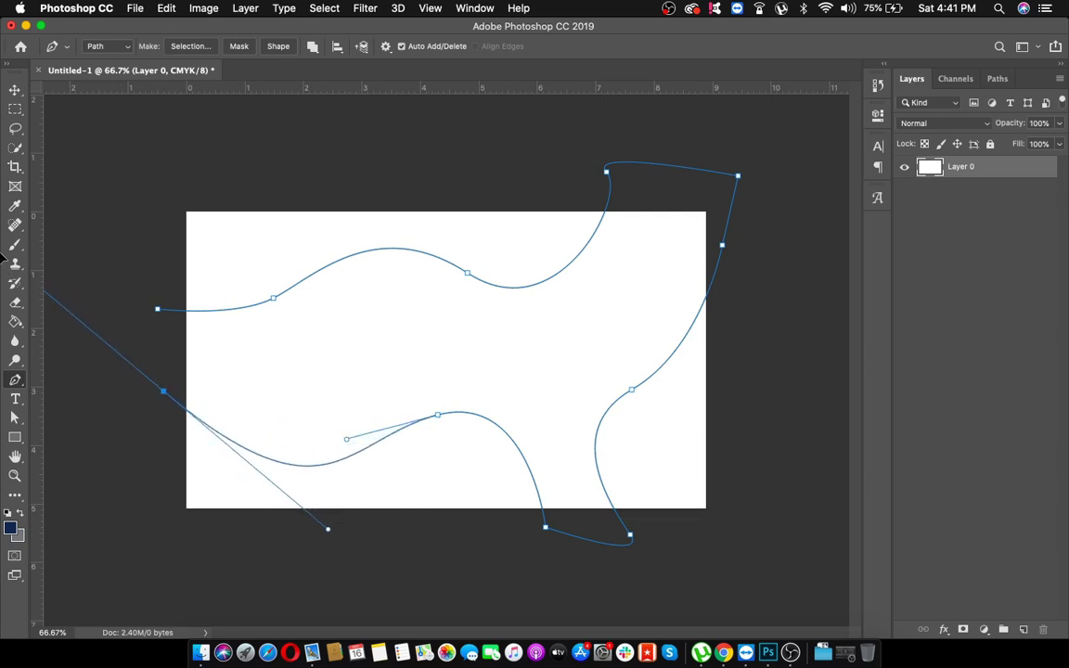
click(158, 312)
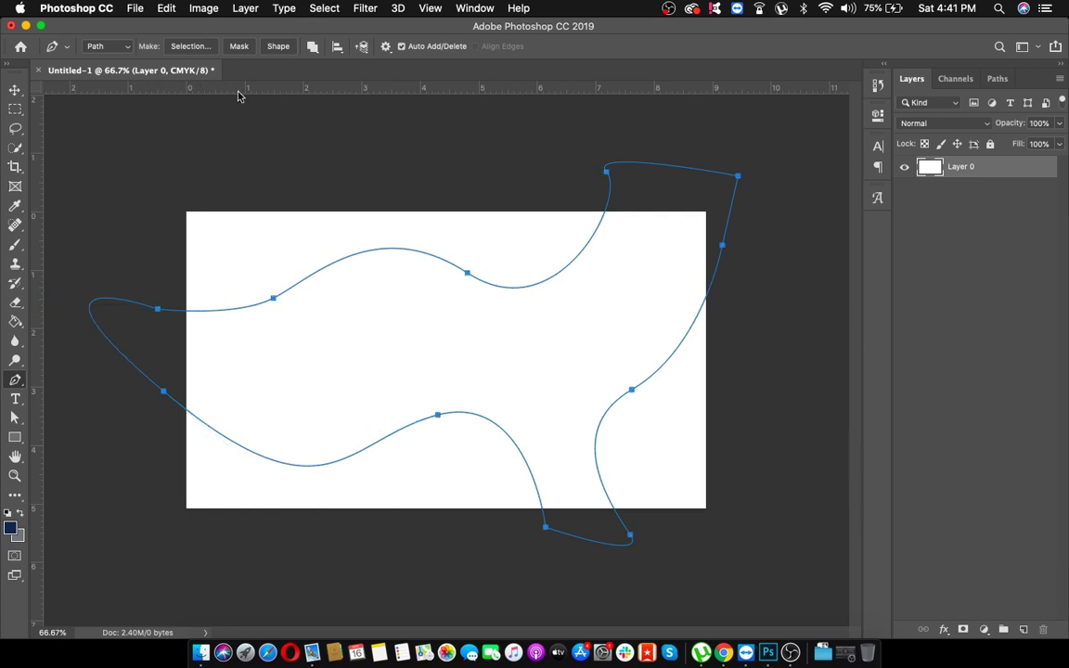
- Turn the wavy path into a selection with Feather 0 and add empty Layer 1
click(188, 46)
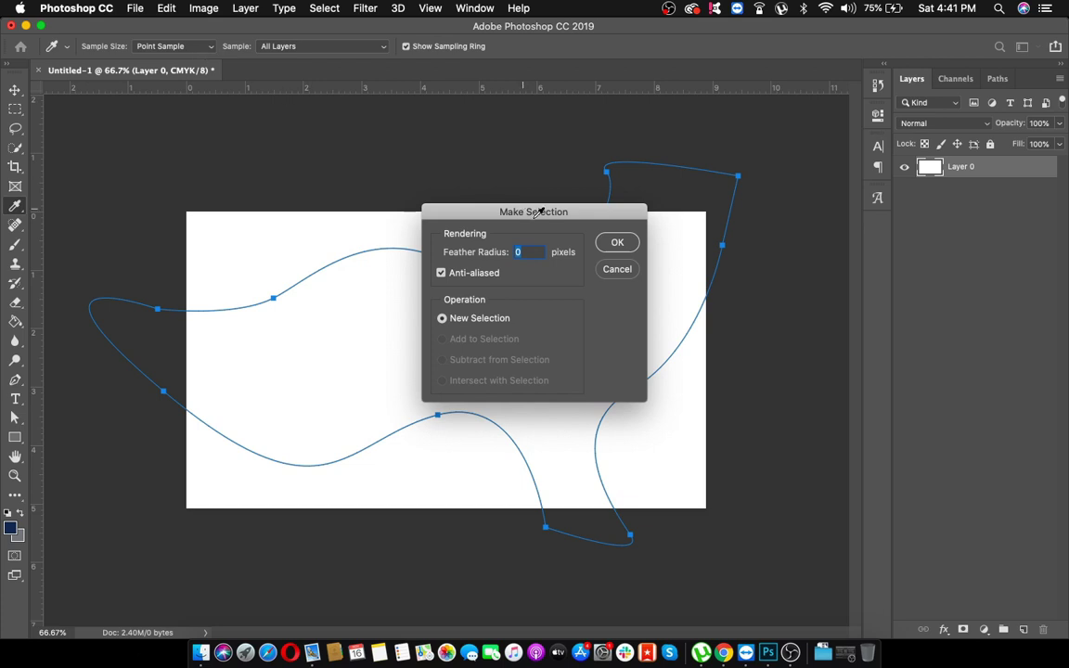
click(615, 242)
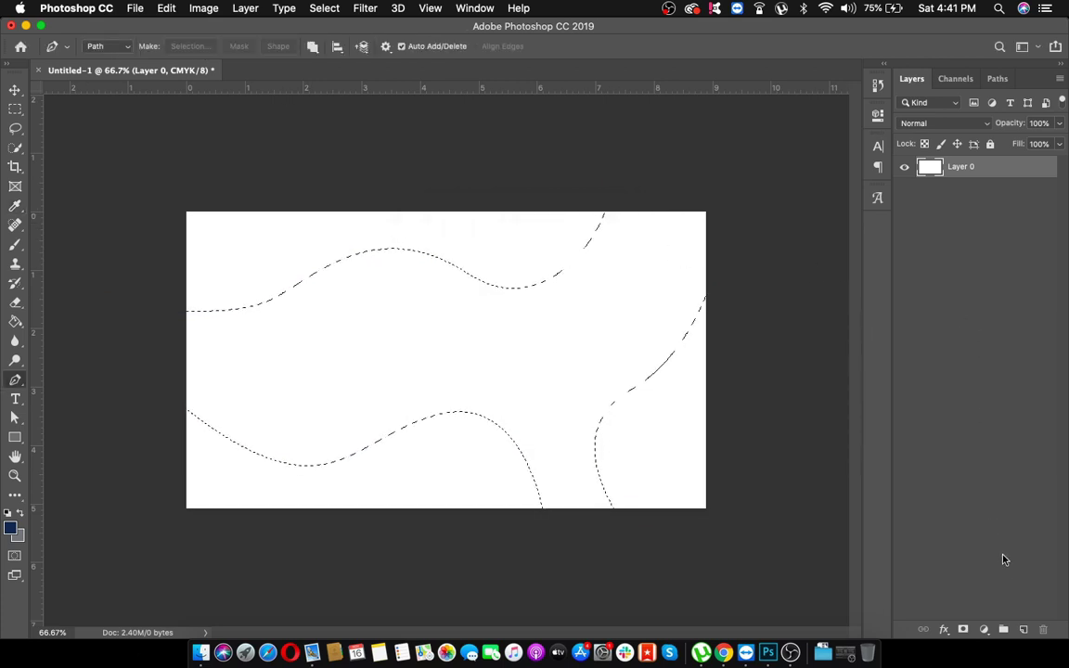
click(1023, 629)
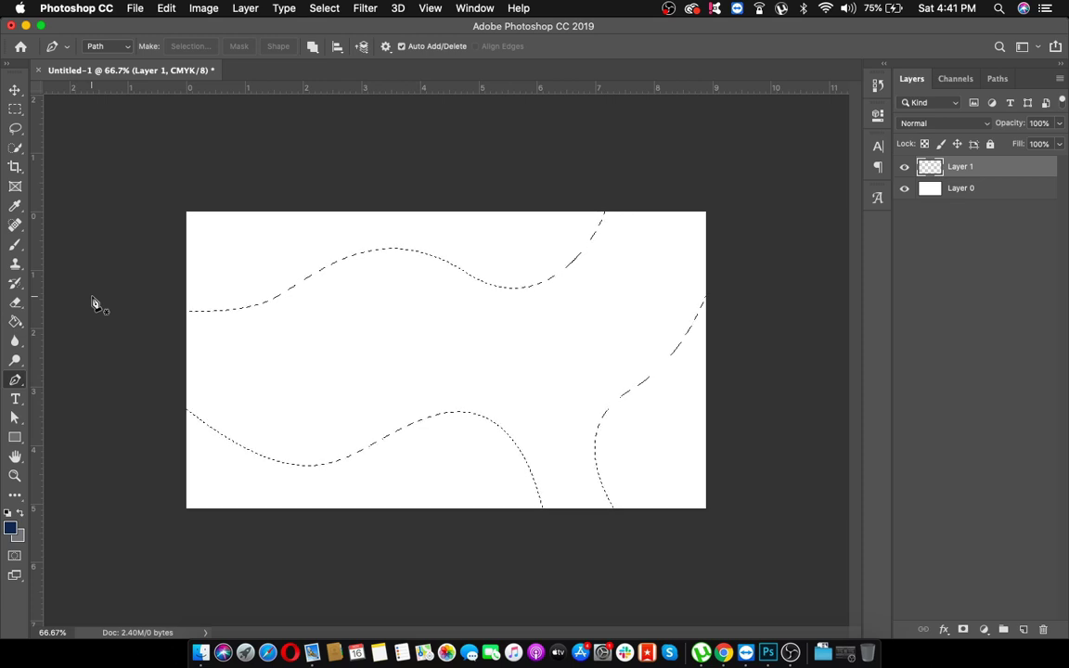
- Fill the wavy selection on Layer 1 with dark navy using the Paint Bucket, then deselect
click(15, 322)
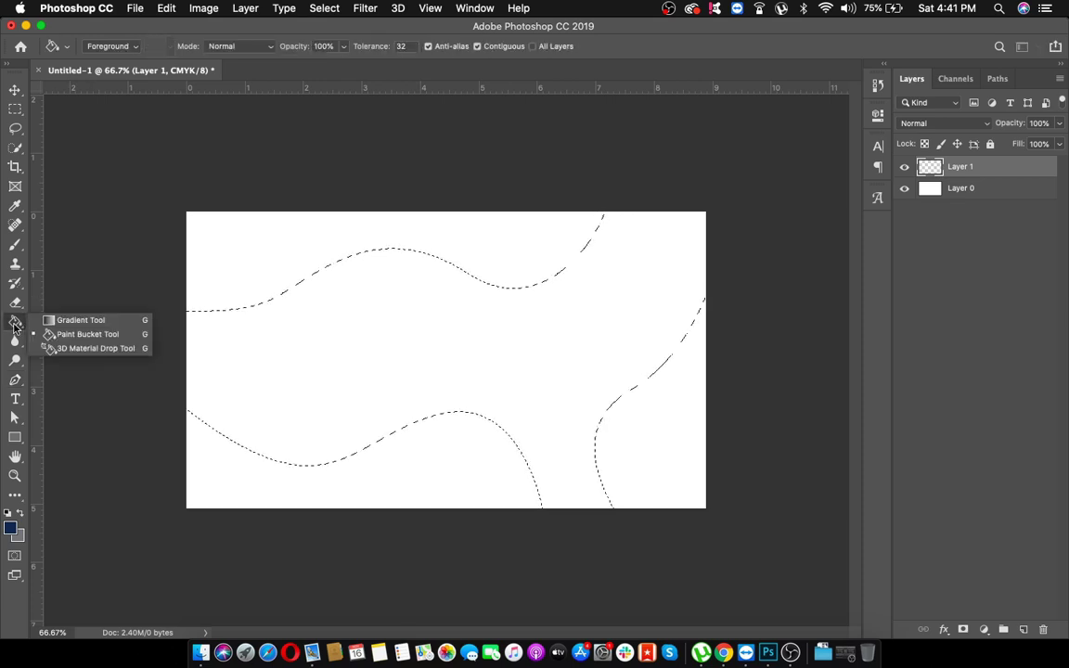
click(88, 336)
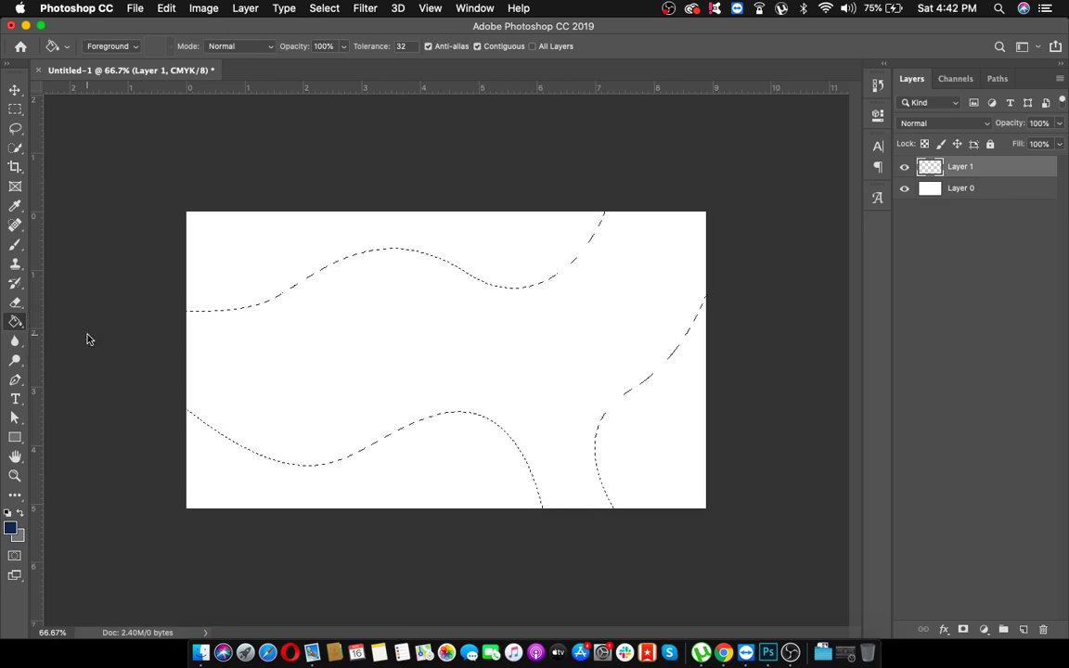
click(390, 349)
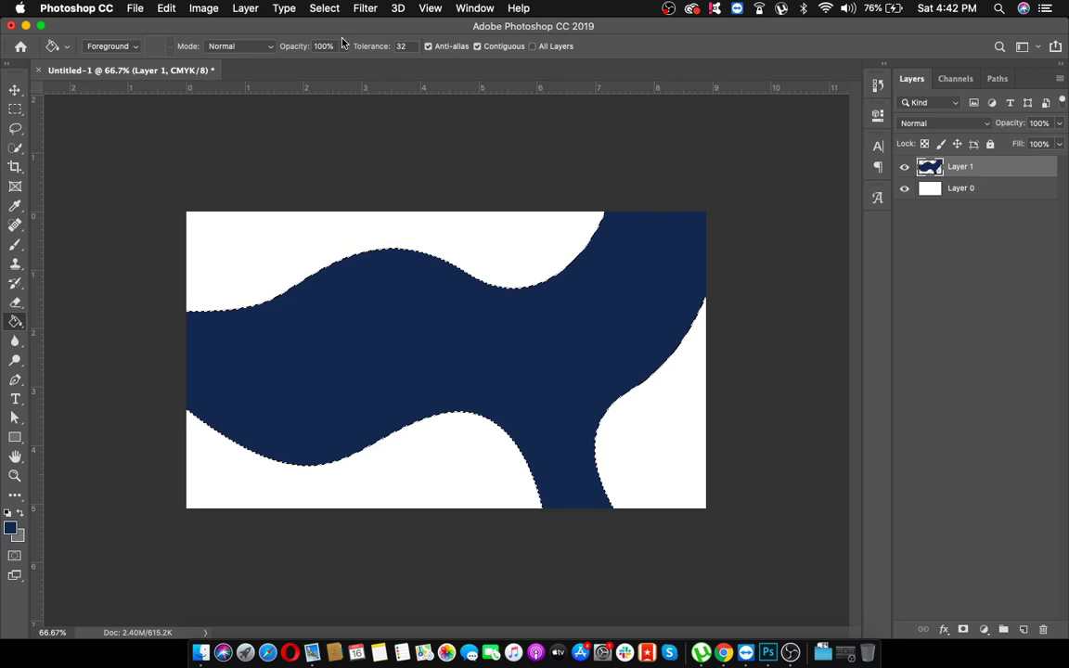
click(323, 9)
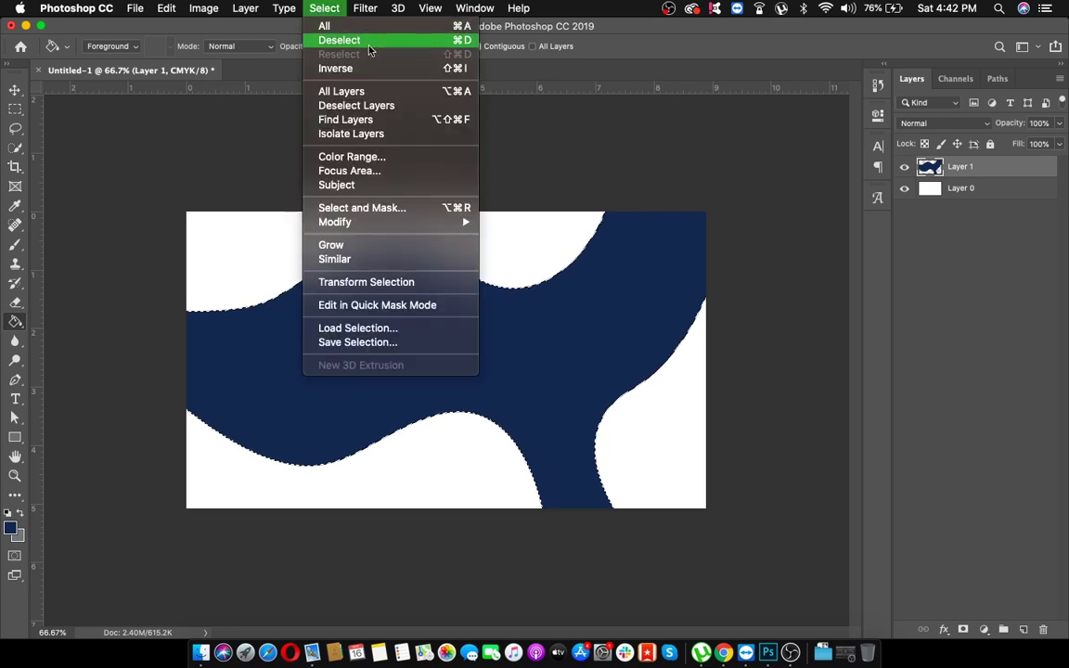
click(331, 40)
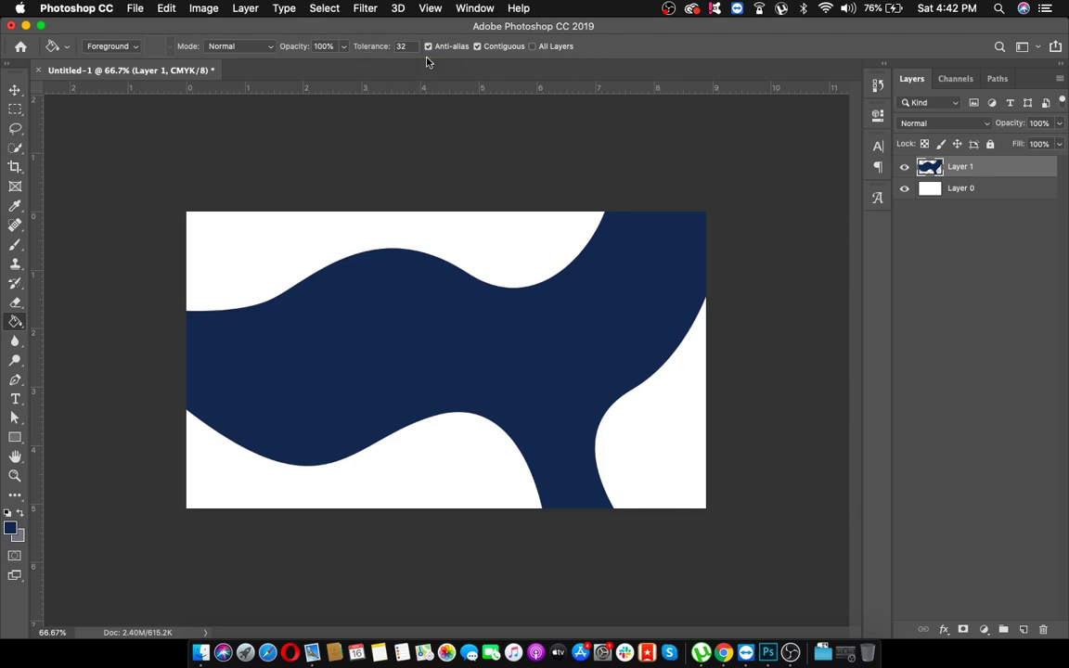
- Enable Gradient Overlay in Layer 1's Blending Options and bring up the Gradient Editor
right_click(998, 169)
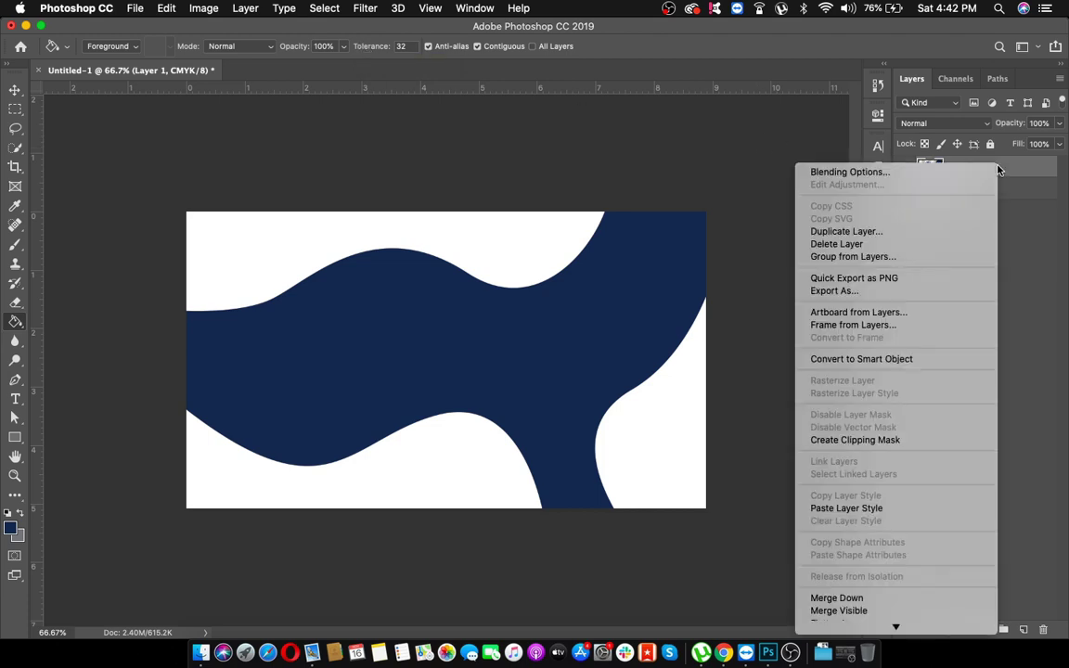
click(944, 172)
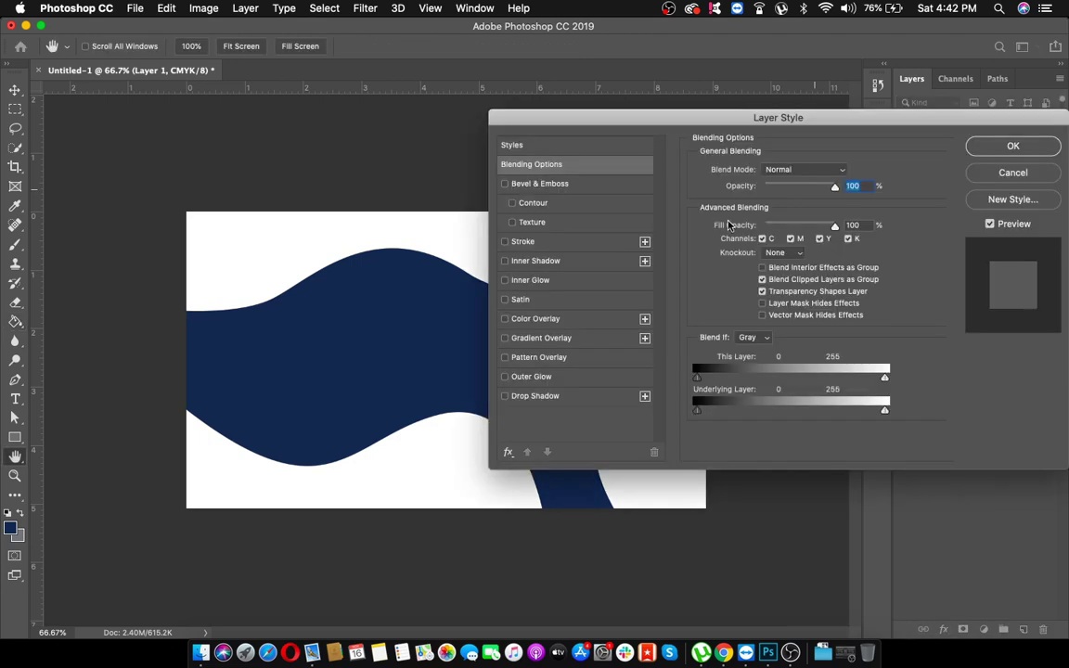
click(528, 340)
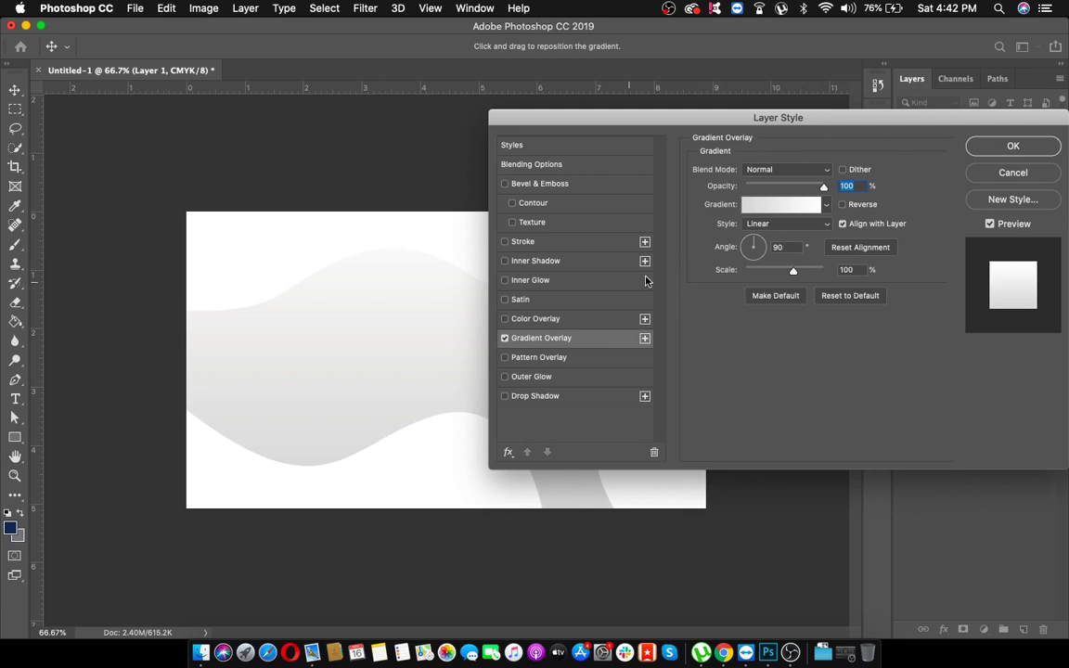
click(783, 207)
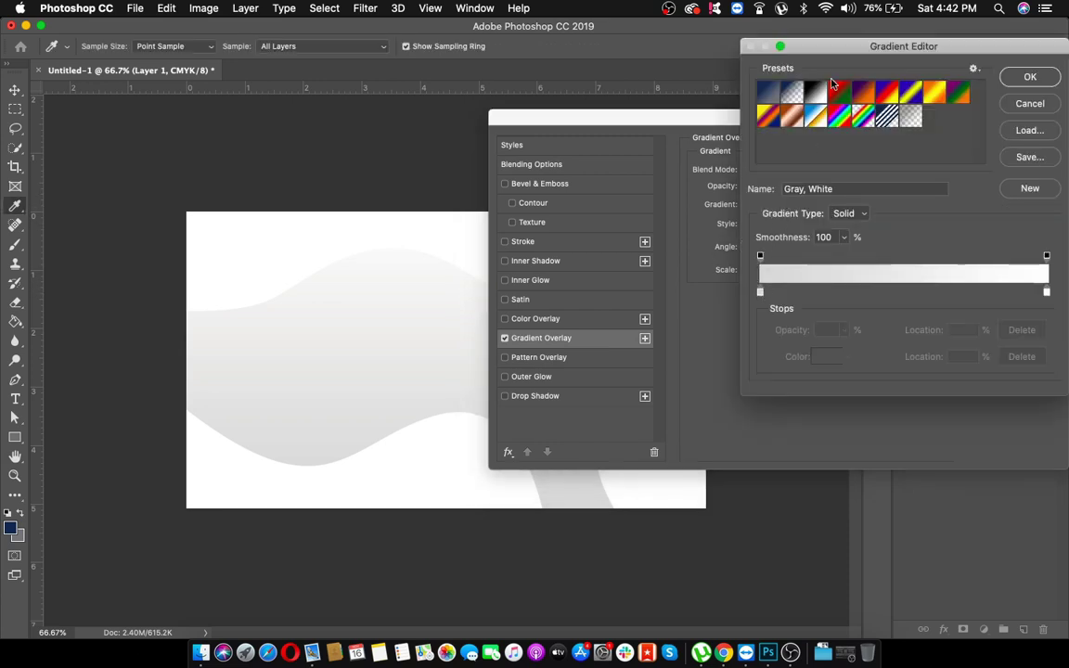
- Set the gradient's left stop to purple 773088
drag(862, 52, 782, 72)
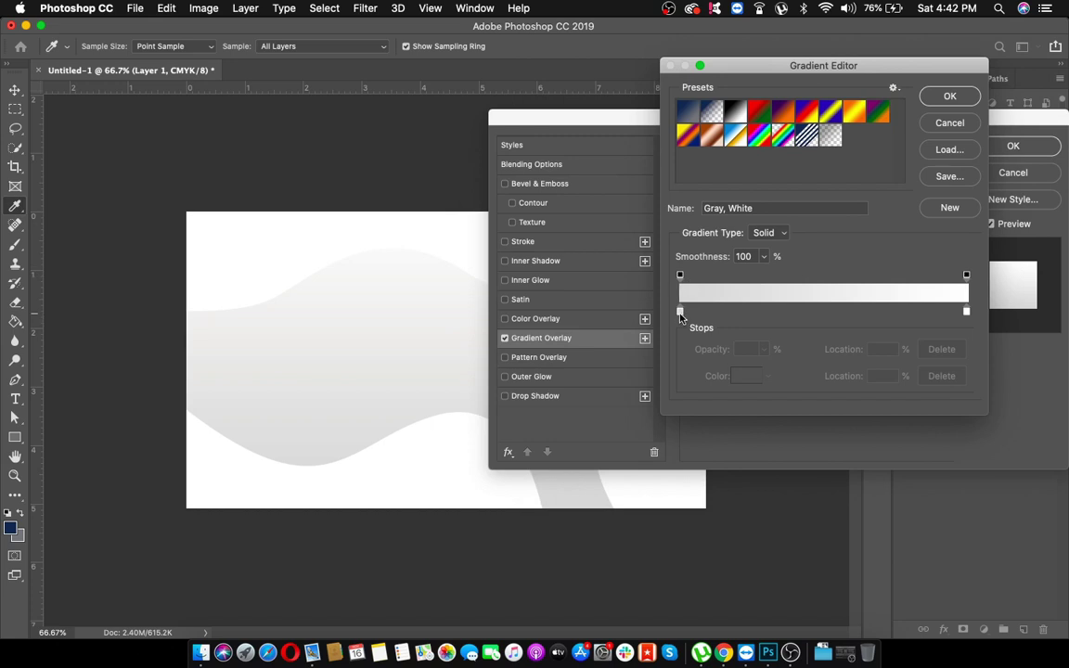
double_click(680, 312)
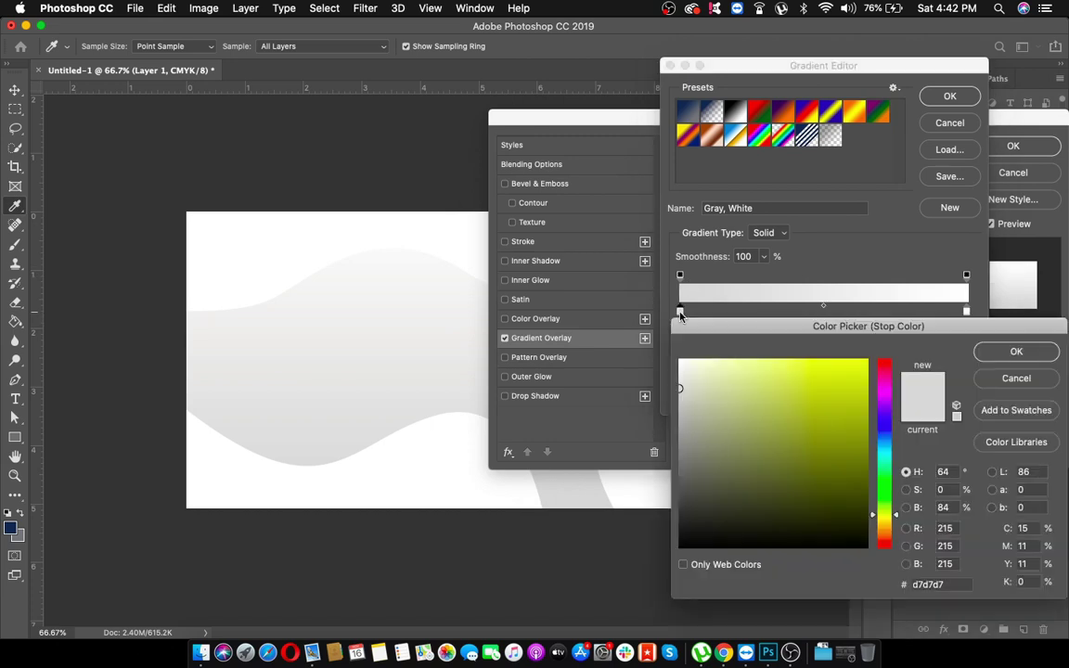
drag(881, 325, 735, 272)
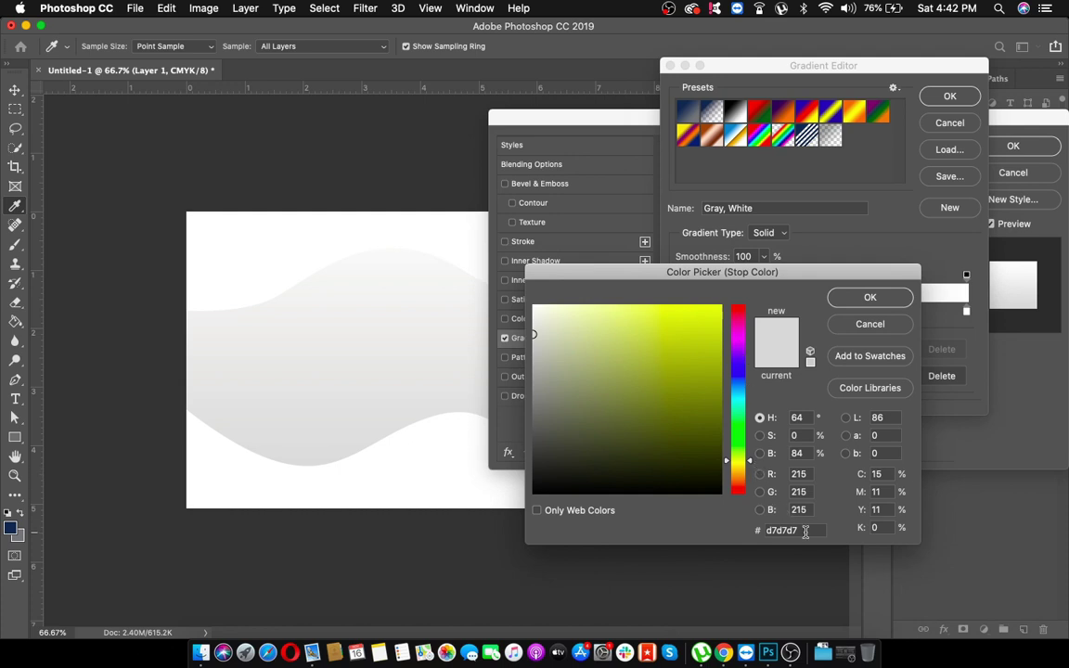
drag(806, 529, 739, 530)
text(77)
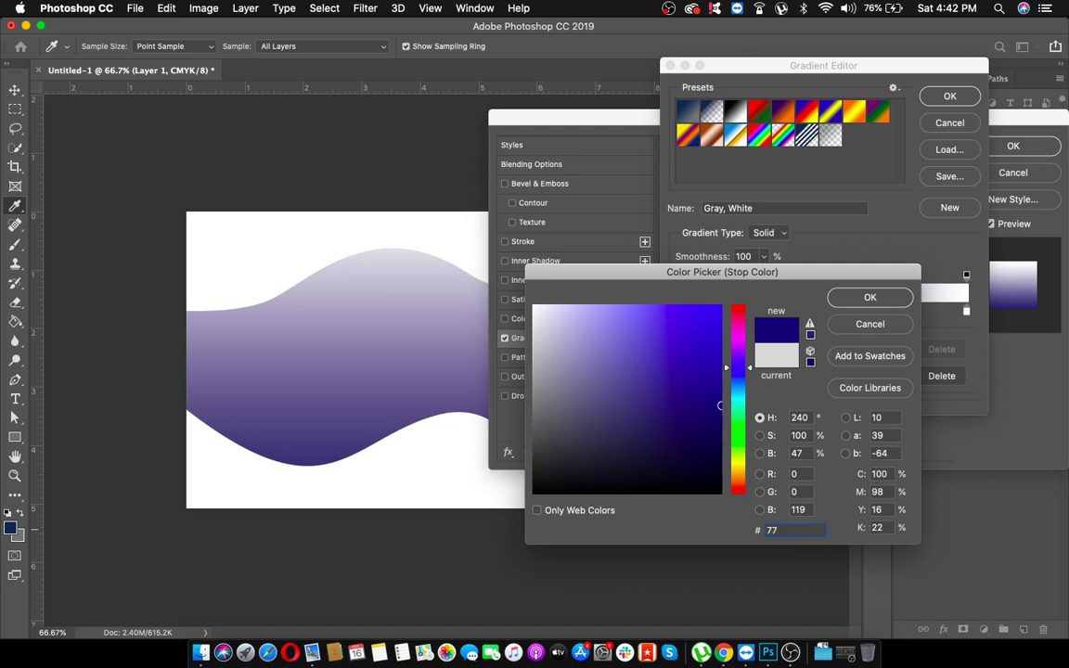
text(30)
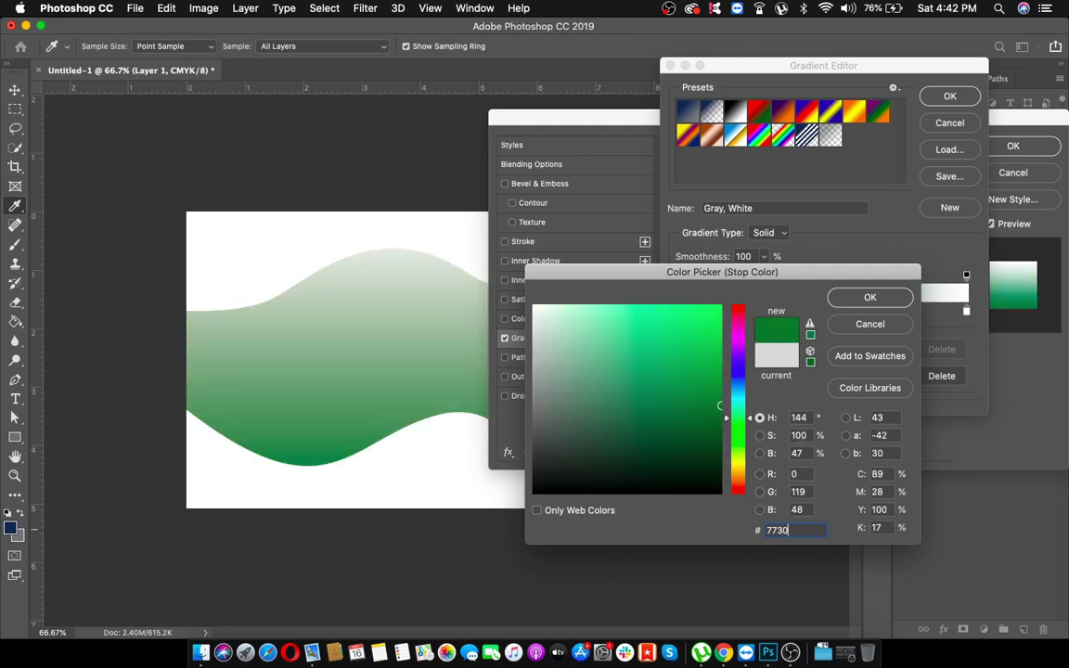
text(88)
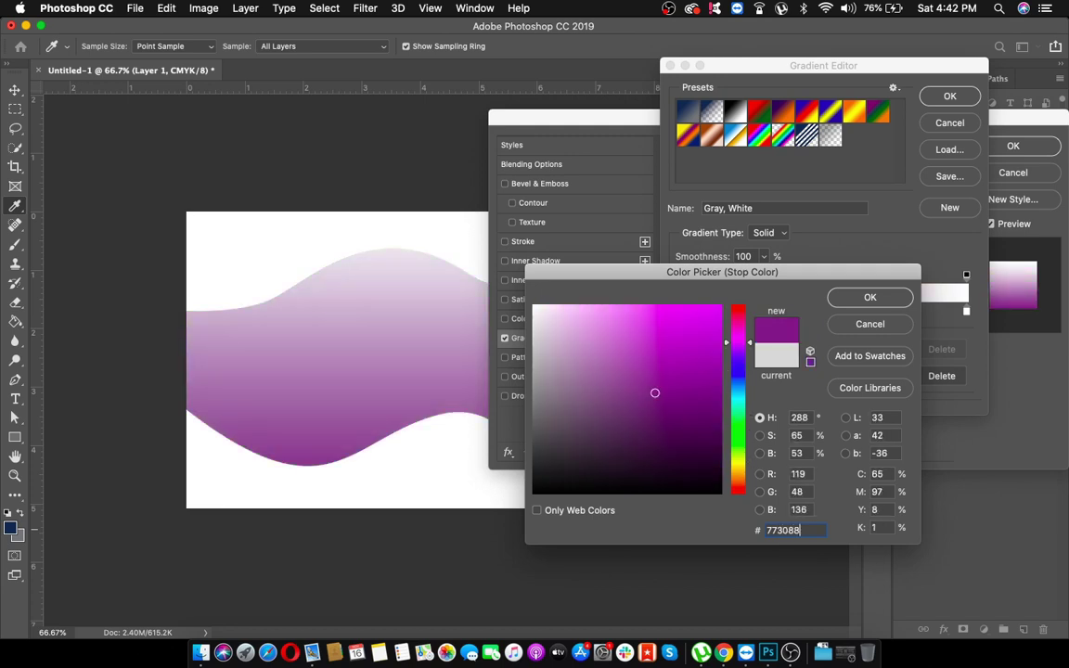
click(859, 303)
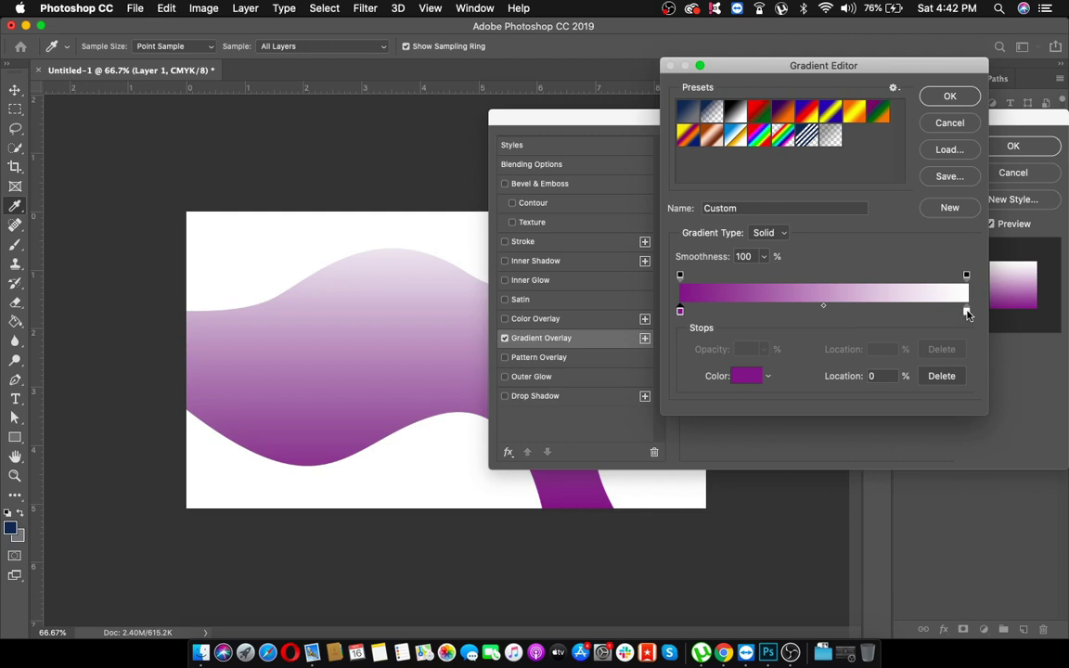
- Set the right stop to magenta ad2d87 and accept the new gradient
double_click(966, 311)
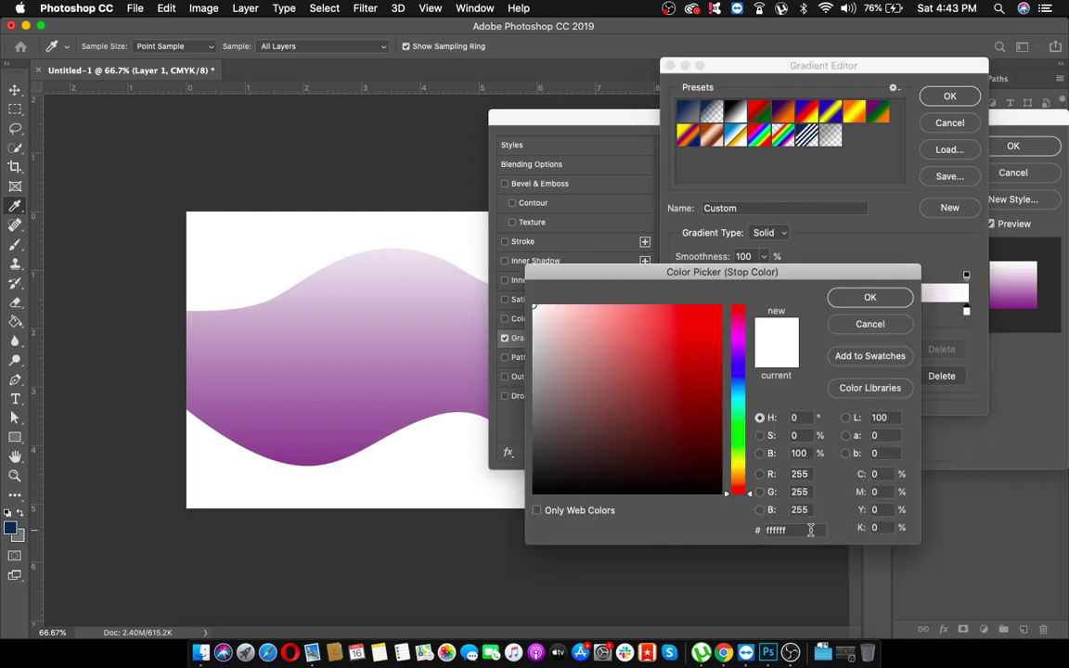
click(770, 530)
text(a)
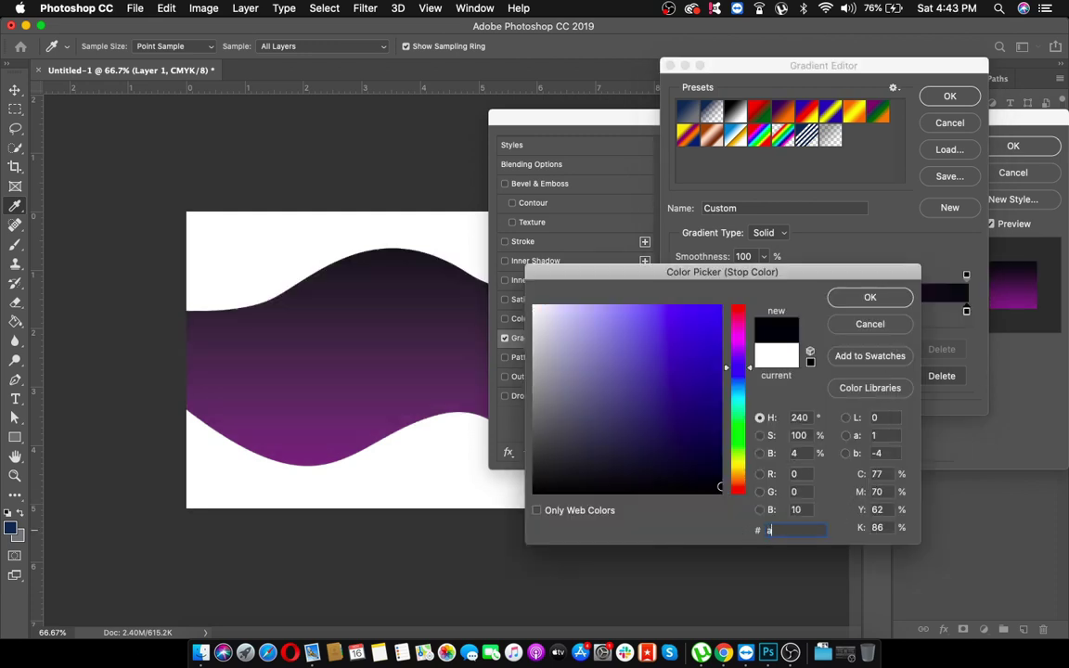
text(d2d)
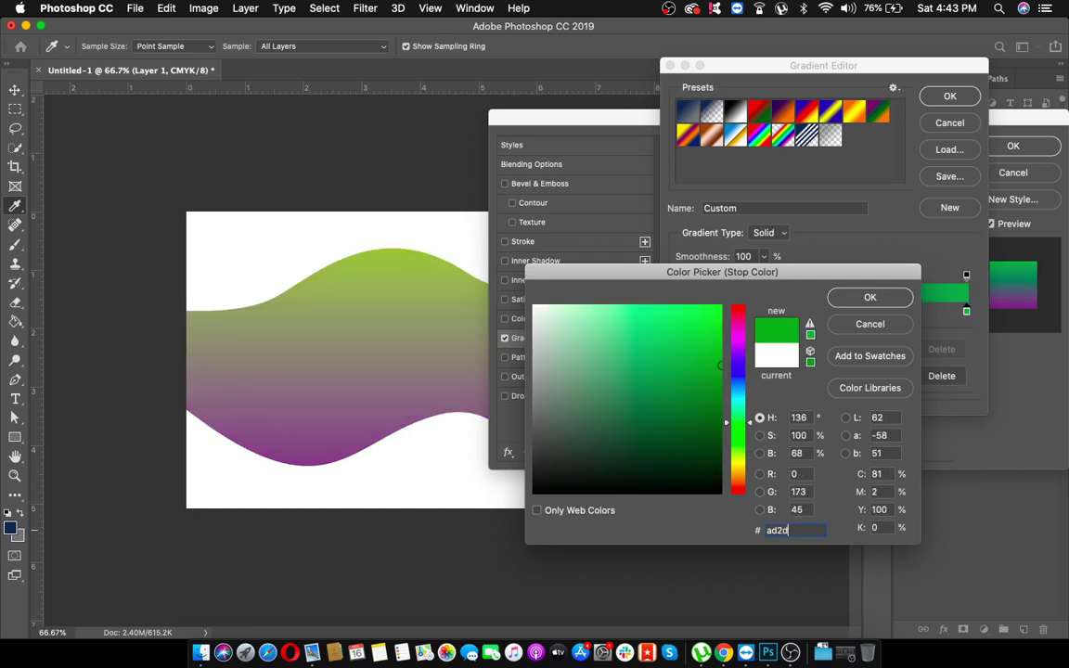
text(87)
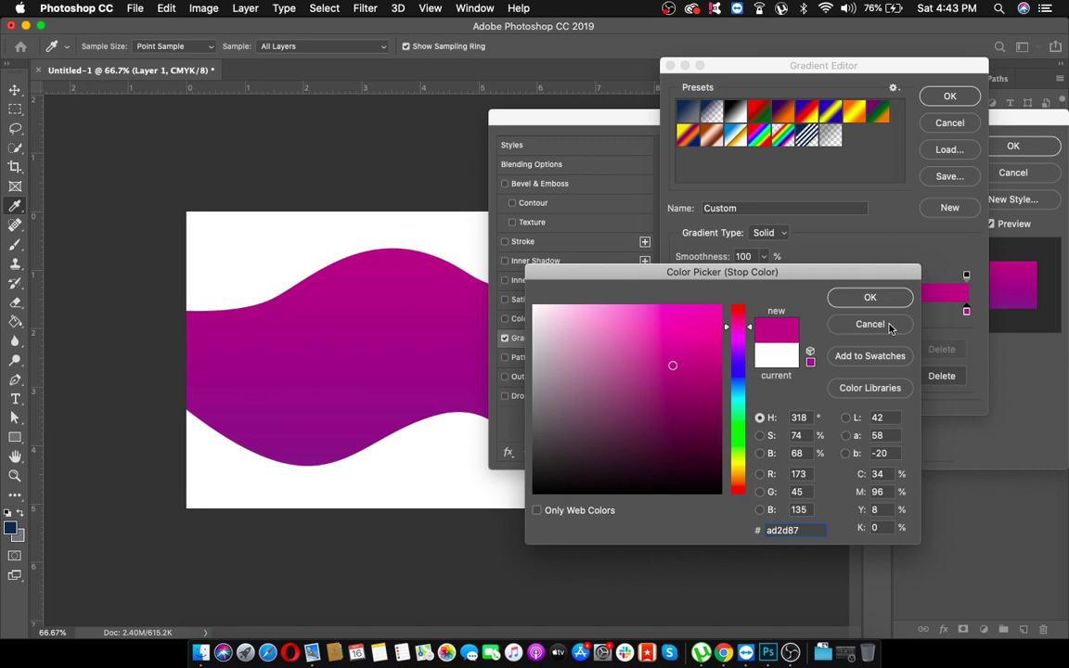
click(869, 297)
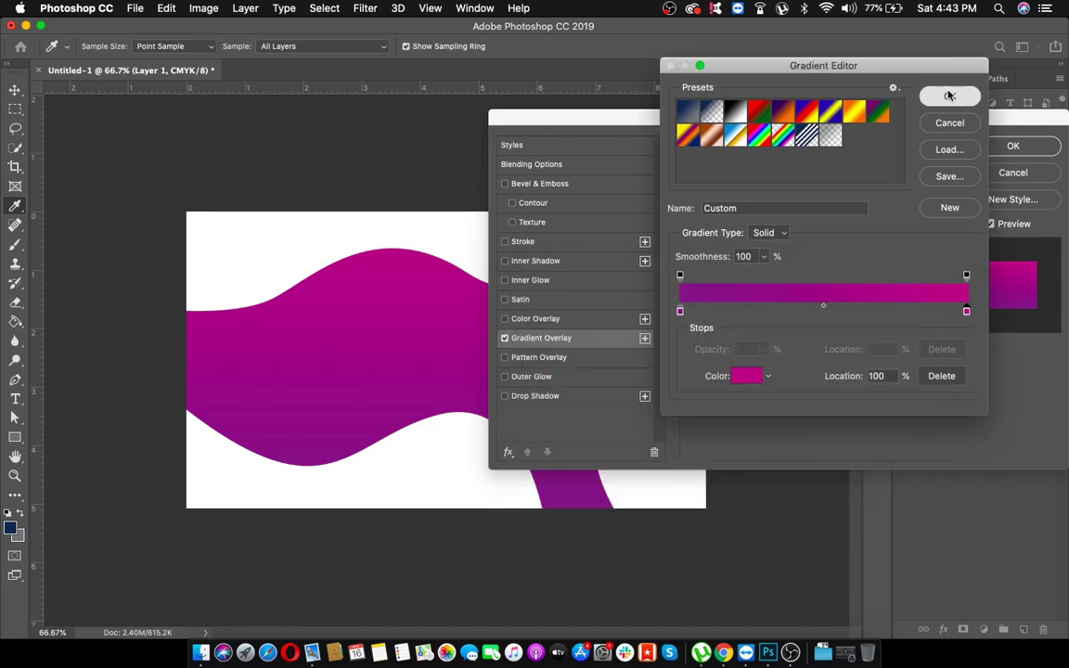
click(949, 95)
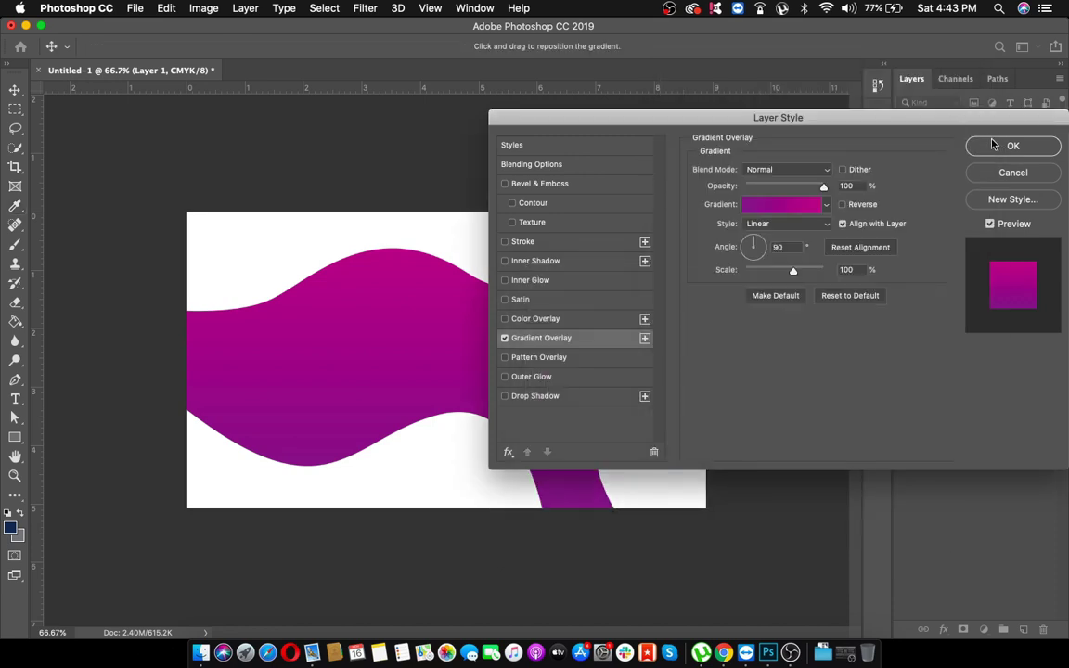
drag(971, 117, 895, 117)
- Apply the gradient overlay and duplicate Layer 1 as Layer 1 copy
click(936, 148)
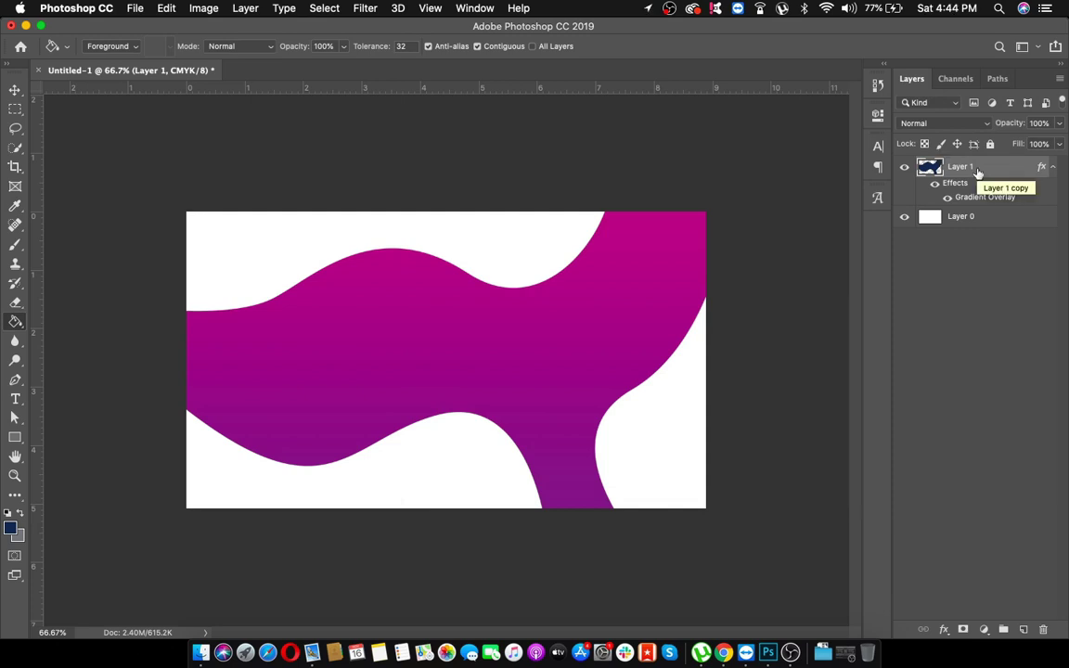
right_click(977, 172)
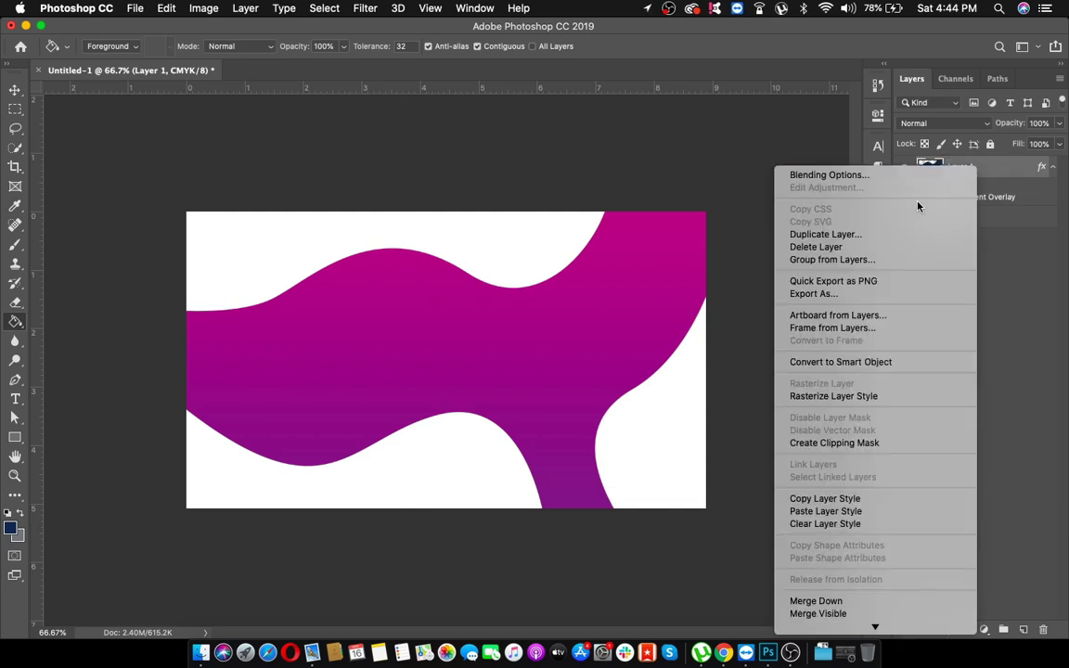
click(825, 234)
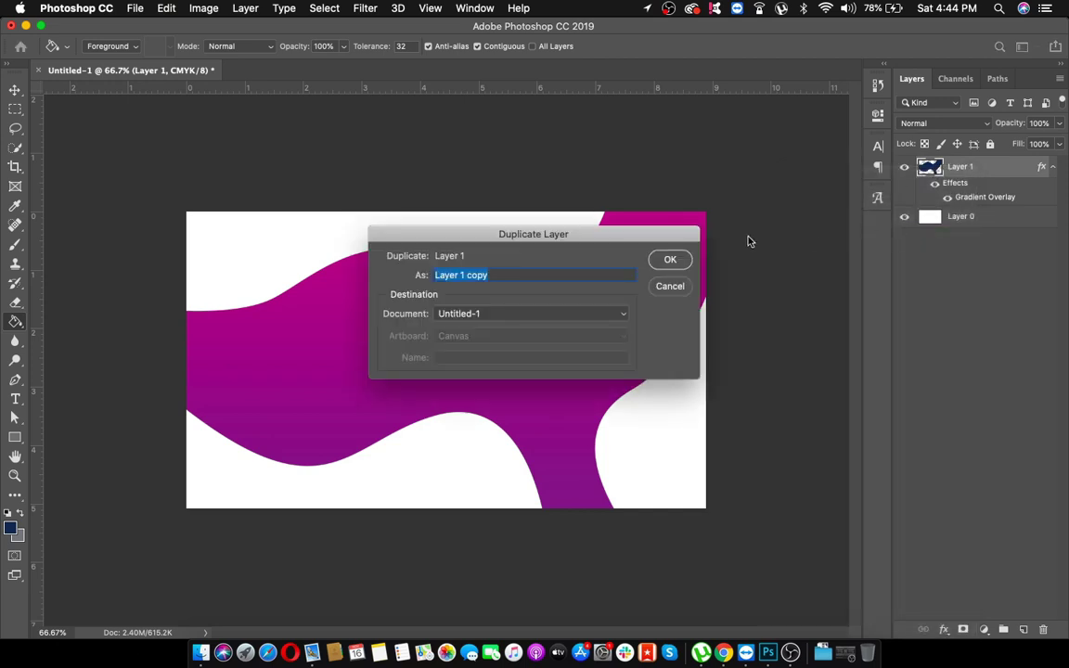
click(672, 260)
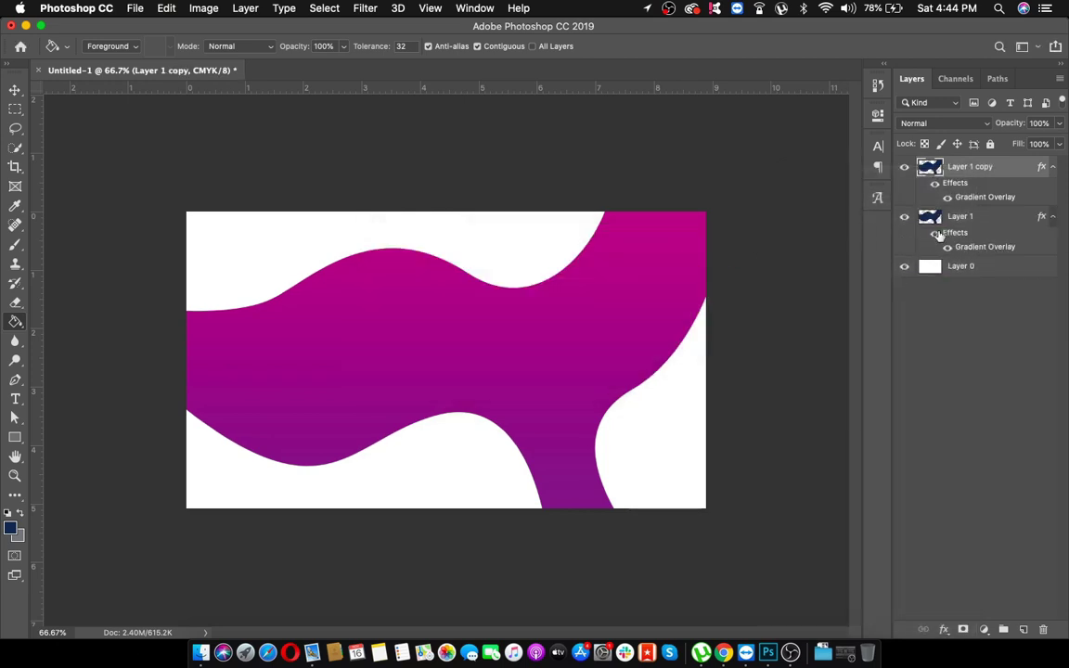
- Scale the original Layer 1 wave up to about 122%
click(986, 222)
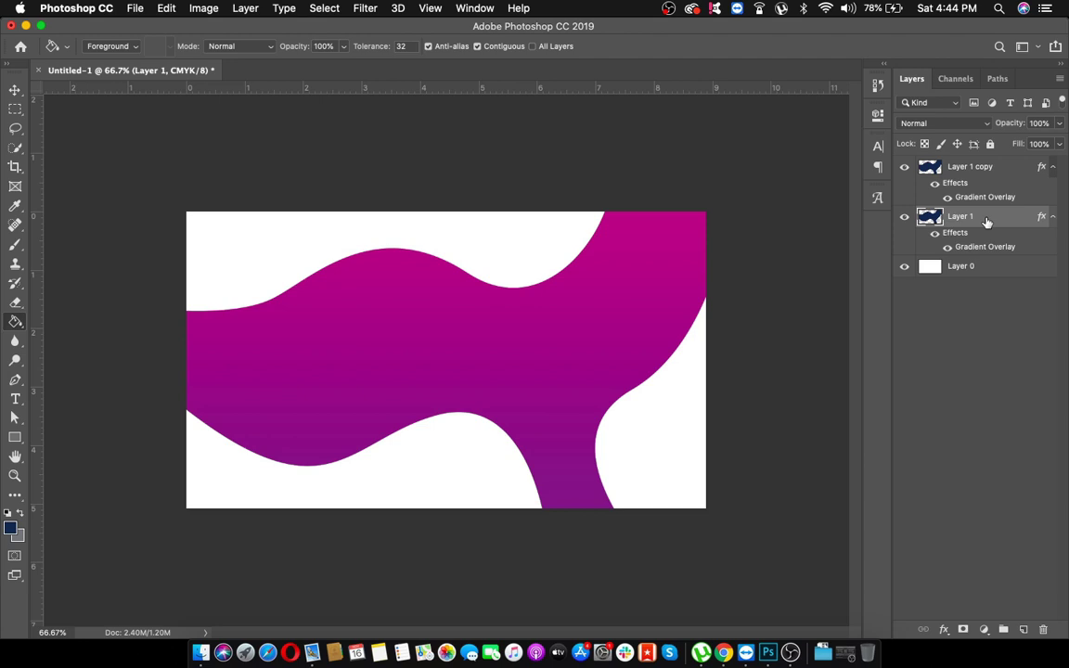
key(super+minus)
key(super+t)
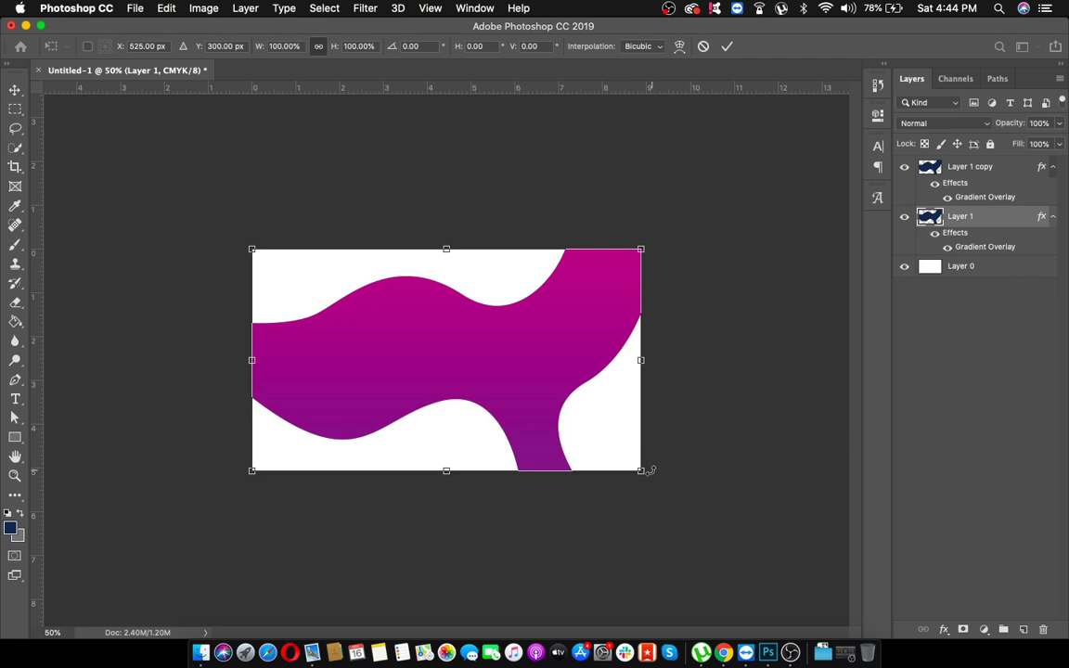
drag(640, 471, 684, 508)
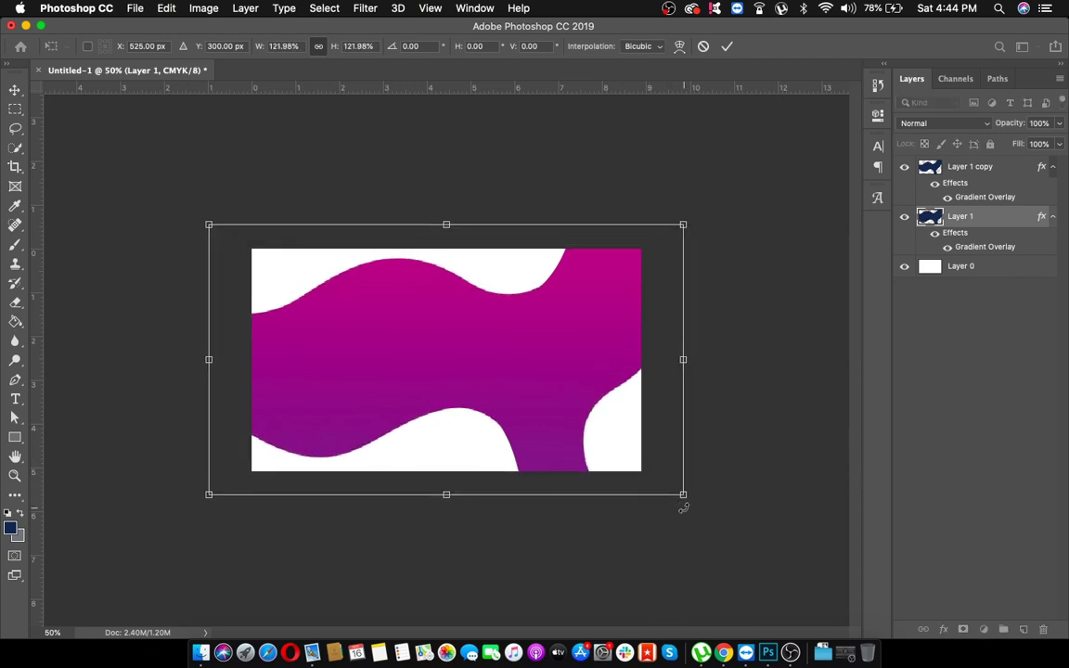
- Commit the 122% scale and tick Reverse on Layer 1's Gradient Overlay
click(727, 45)
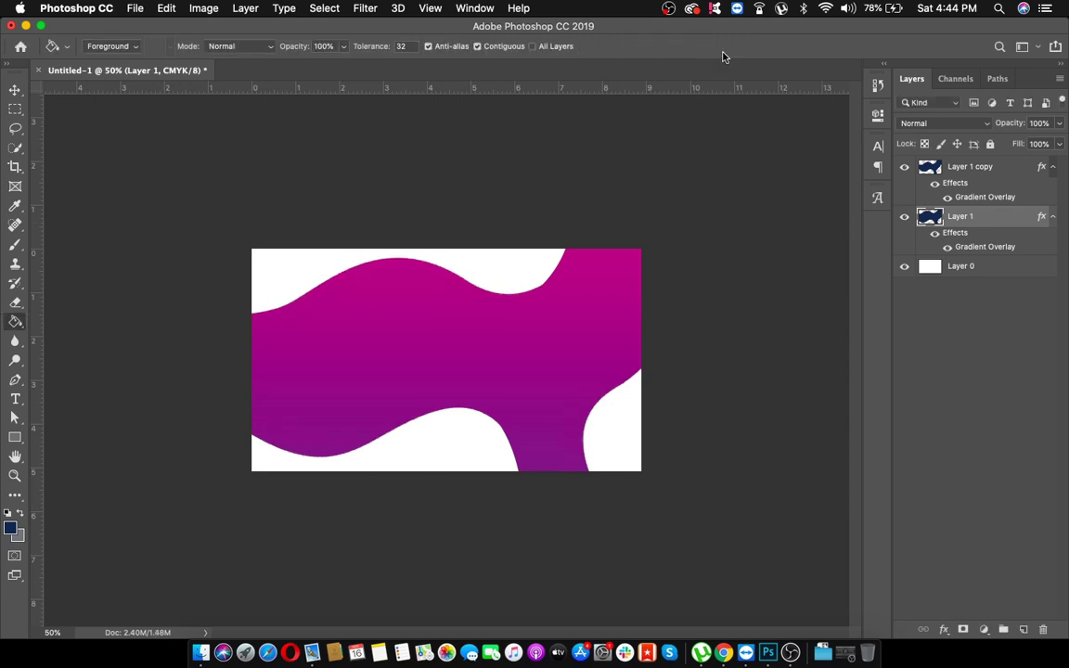
right_click(988, 225)
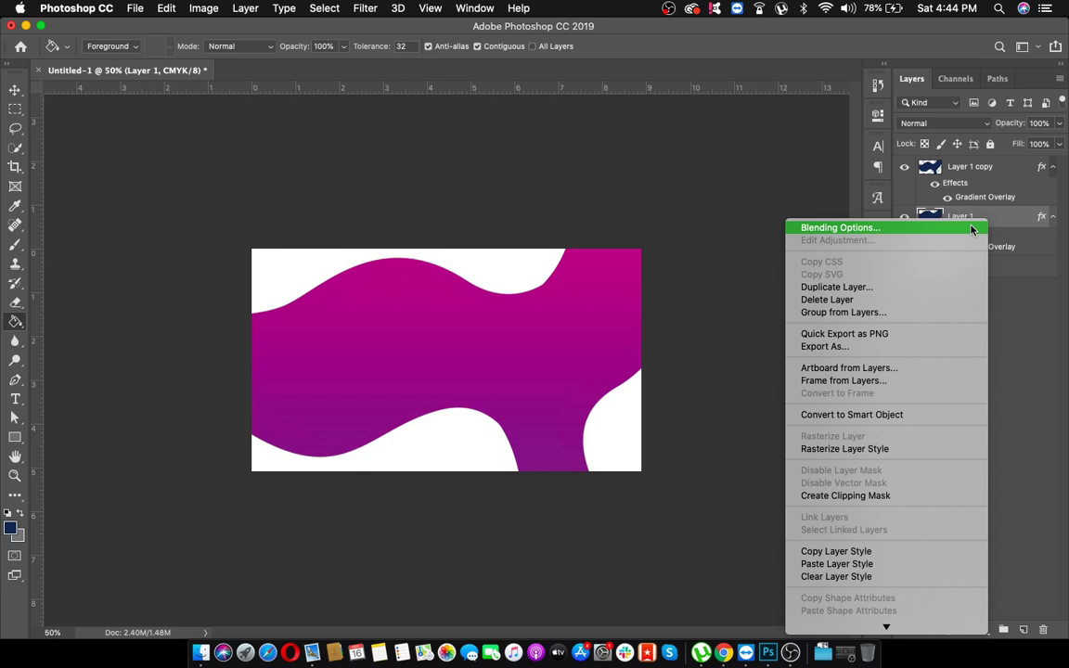
click(972, 228)
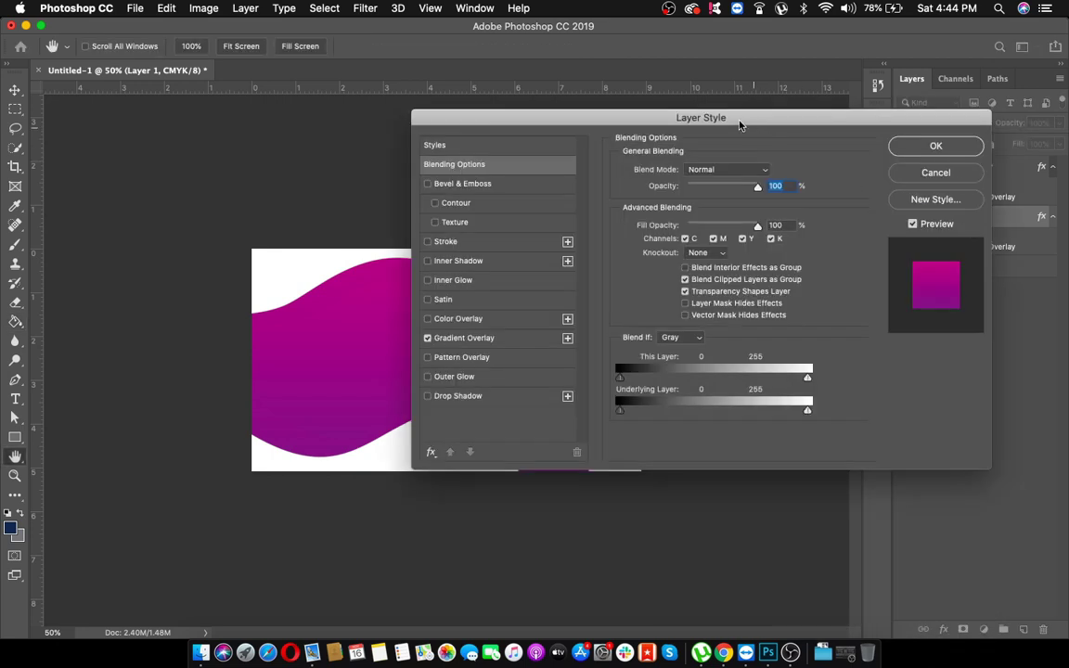
drag(740, 124, 829, 116)
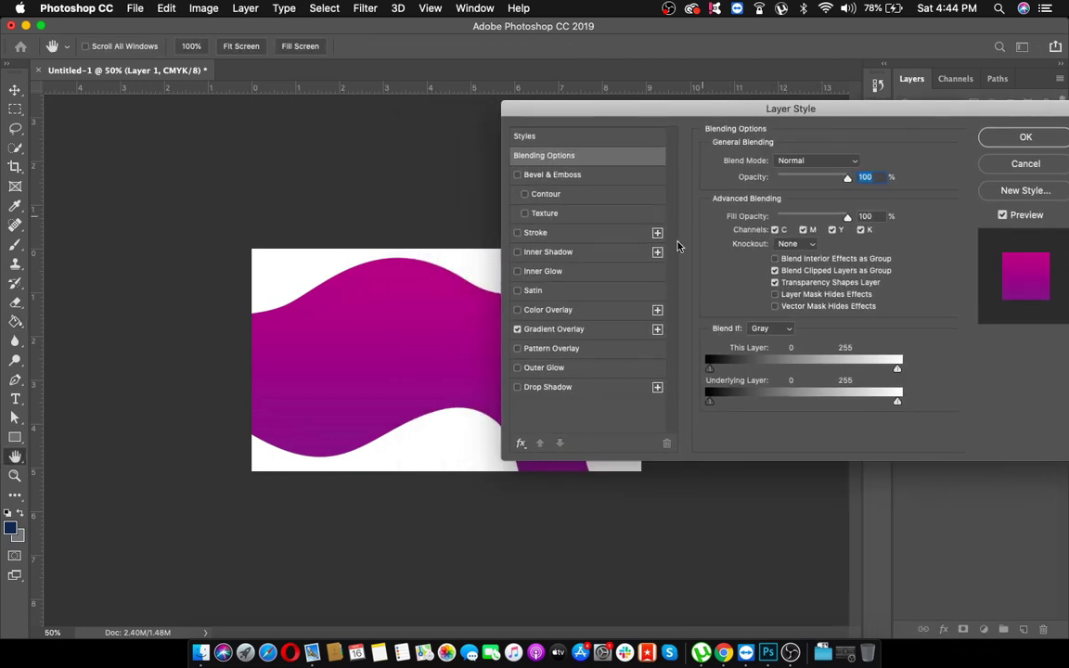
click(556, 329)
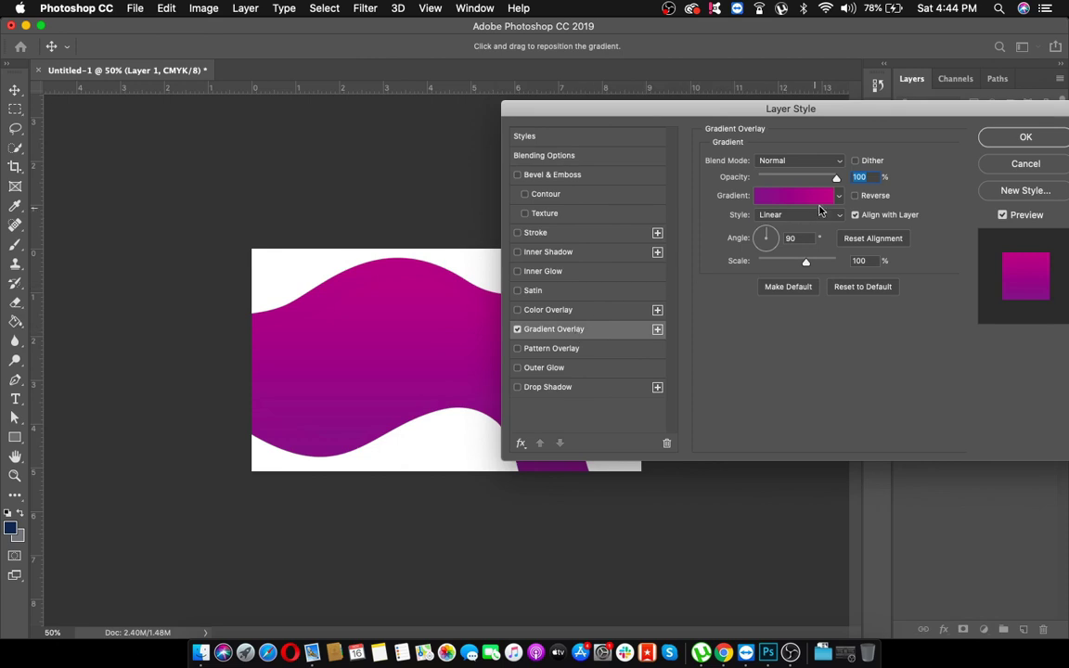
click(871, 198)
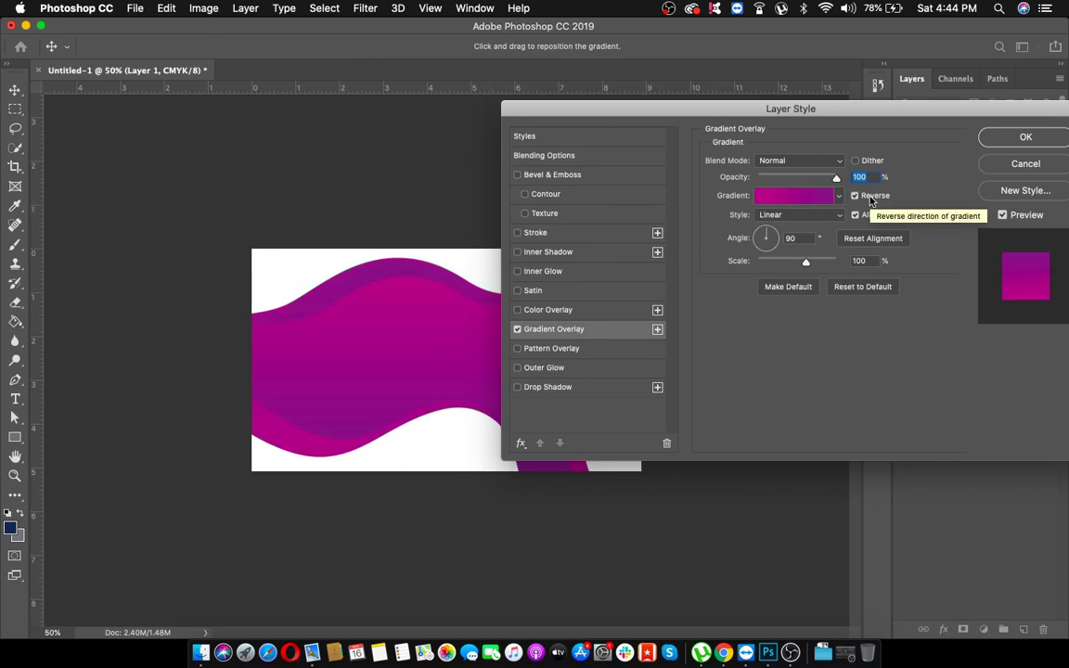
- Apply the reversed gradient and duplicate Layer 1 again as Layer 1 copy 2
click(1022, 137)
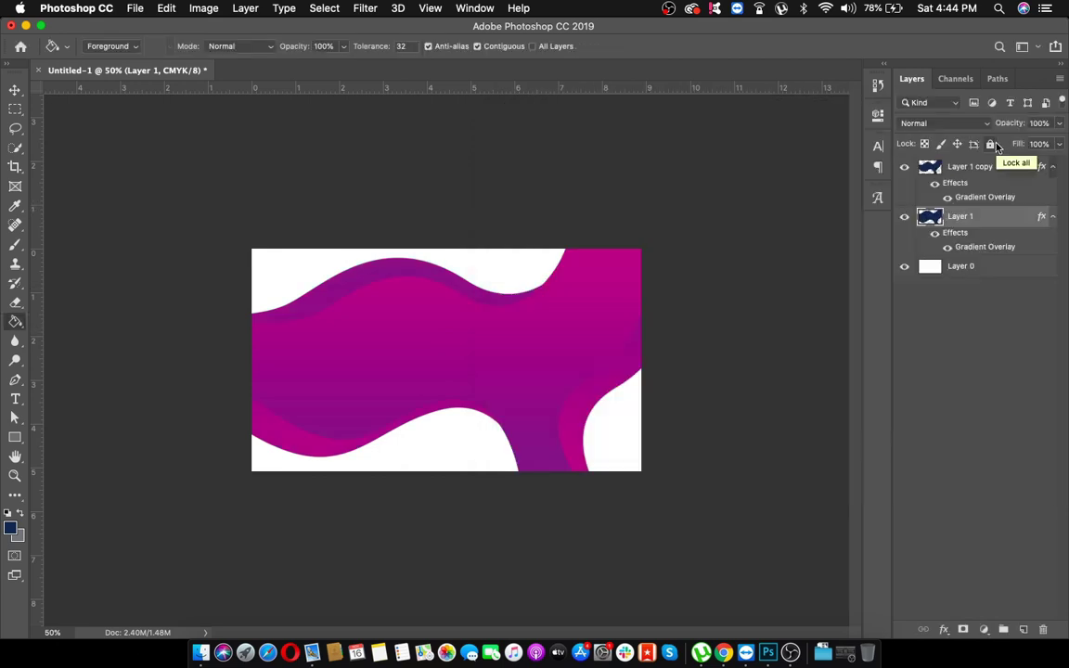
right_click(988, 222)
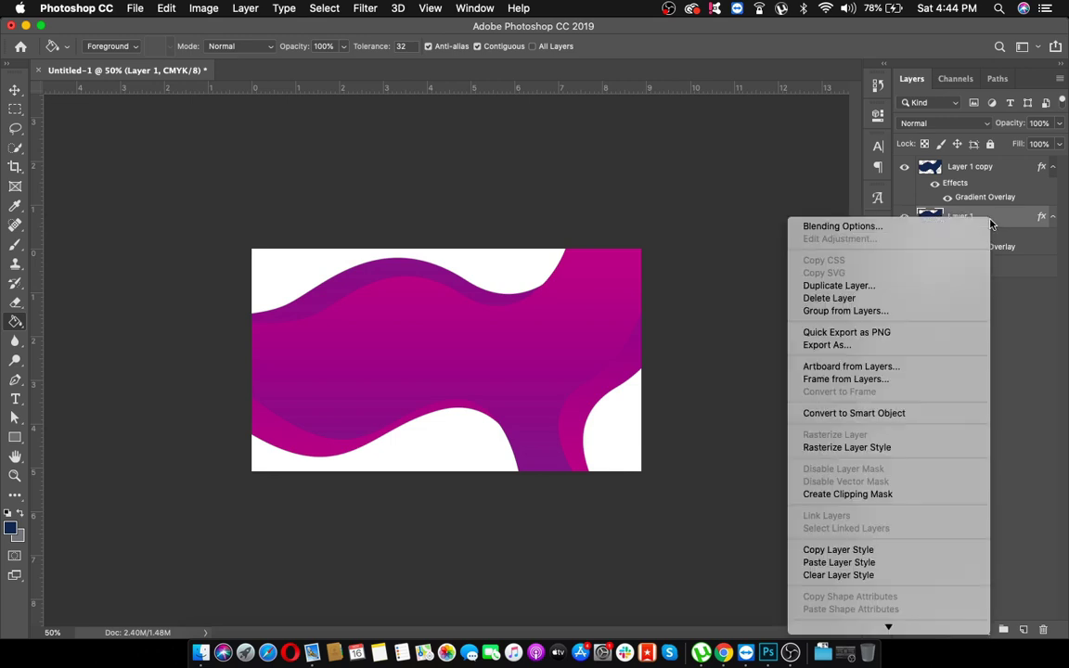
click(879, 290)
key(Return)
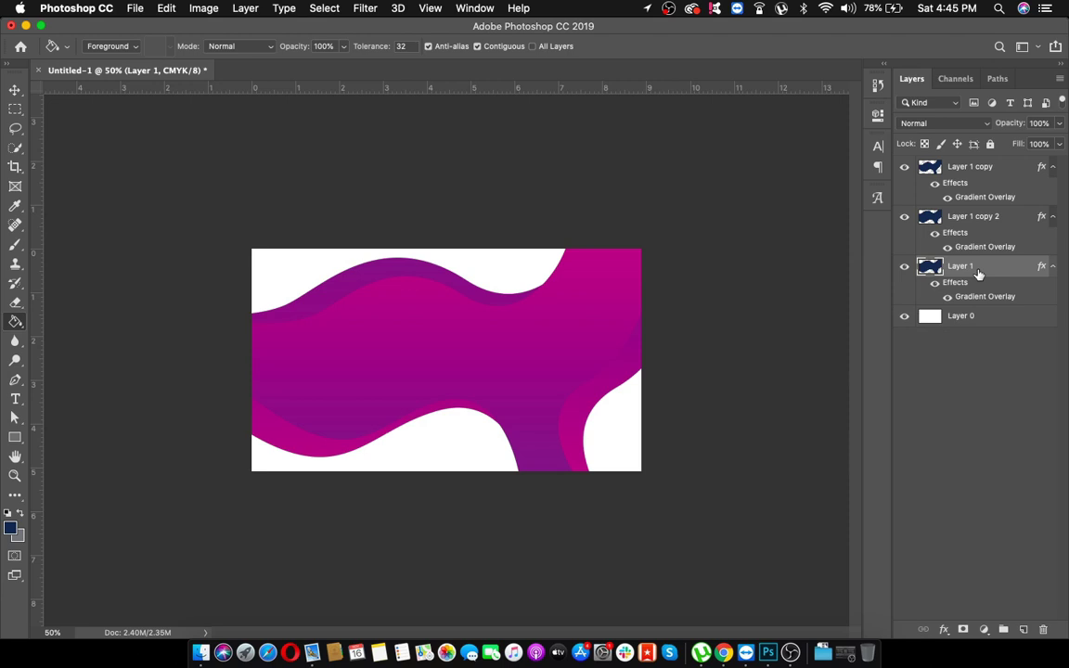
- Reapply Layer 1's gradient overlay and enlarge that wave to about 128%
right_click(904, 269)
click(873, 276)
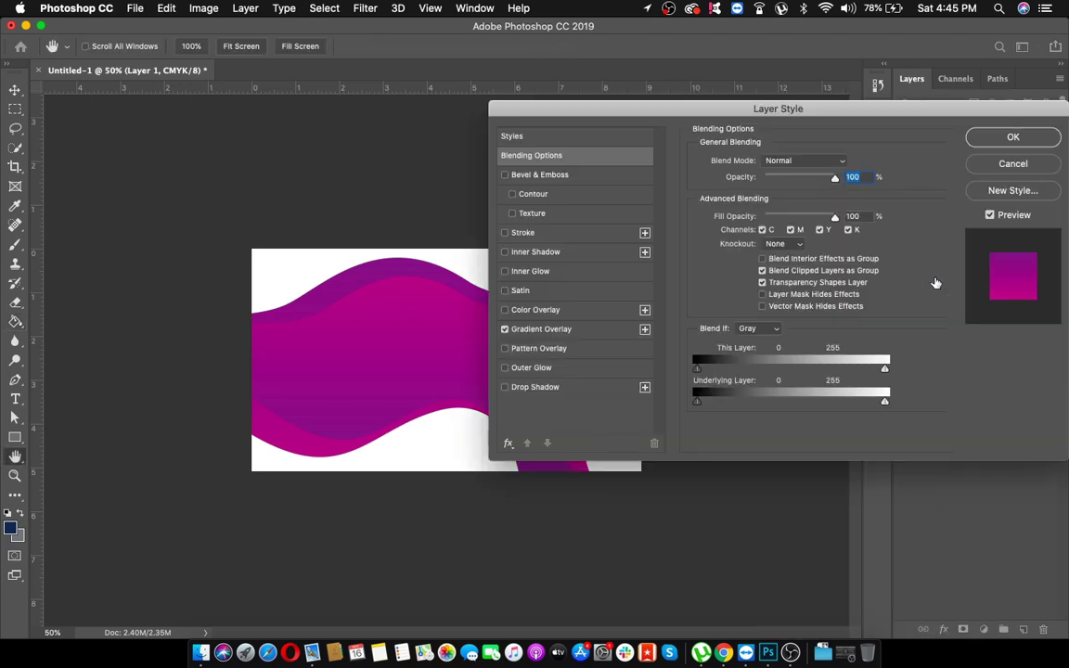
click(577, 336)
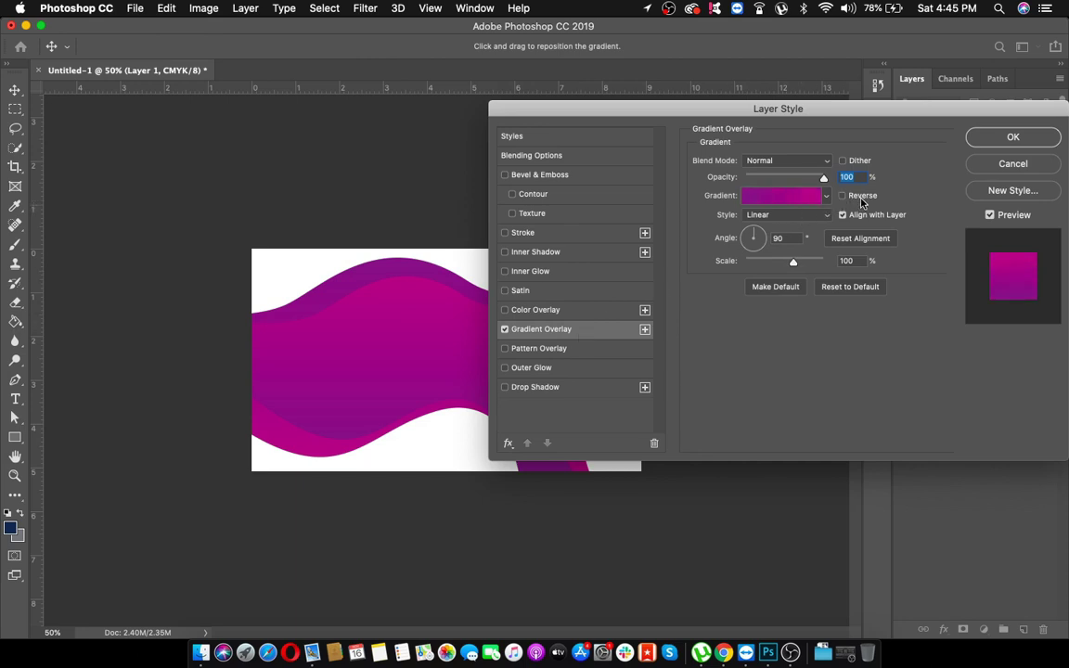
click(984, 137)
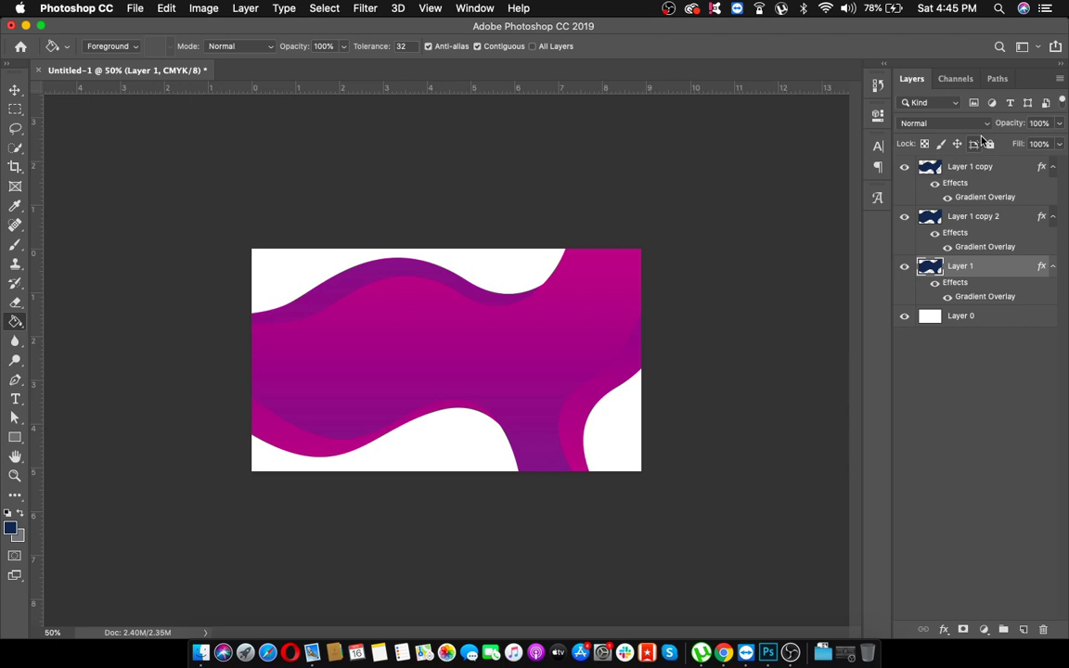
key(super+t)
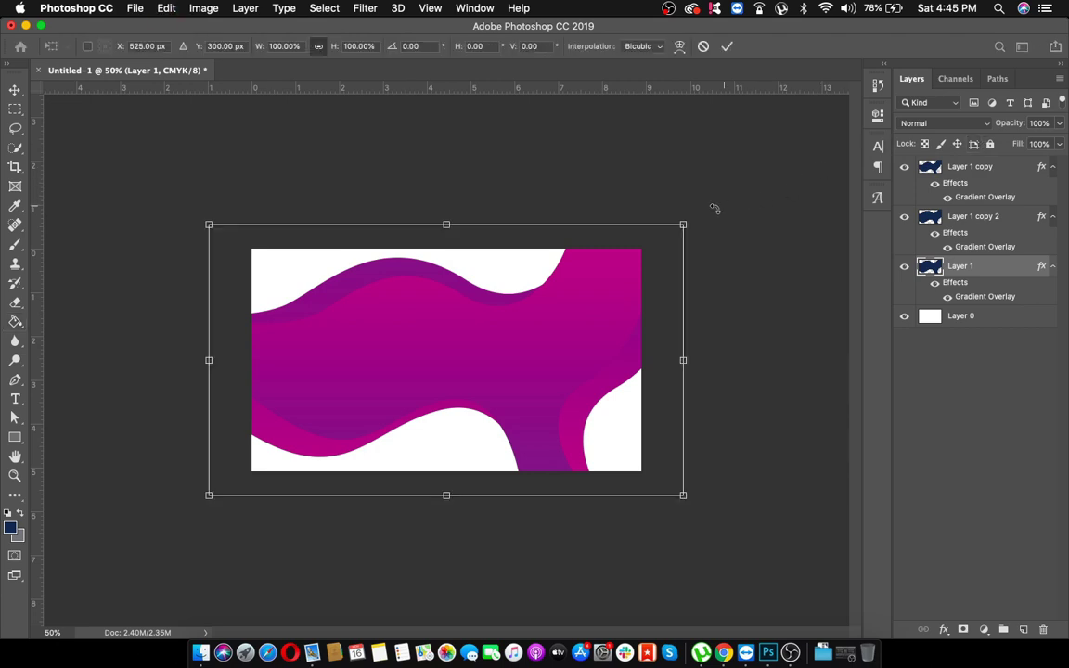
drag(685, 223, 753, 182)
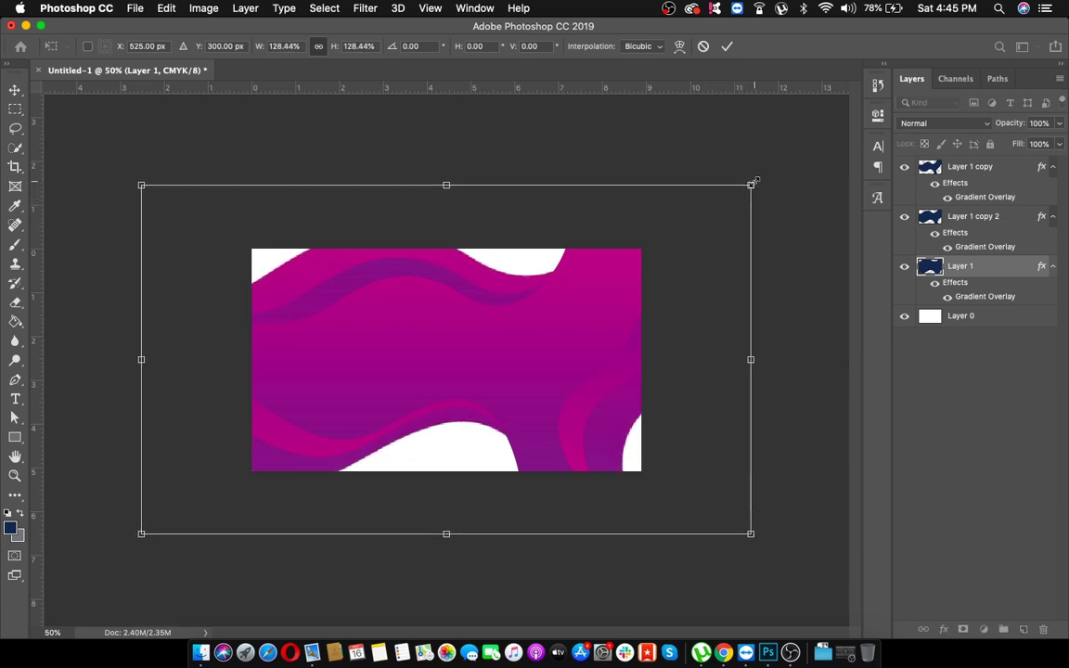
key(Return)
key(g)
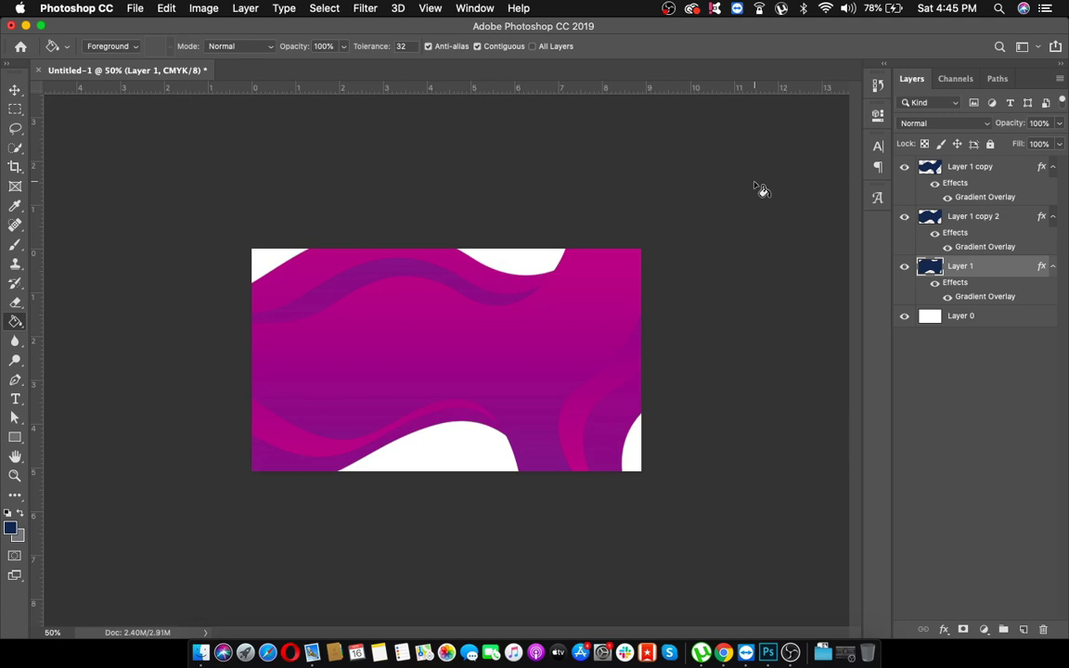
- Duplicate Layer 1 to create Layer 1 copy 3
right_click(990, 271)
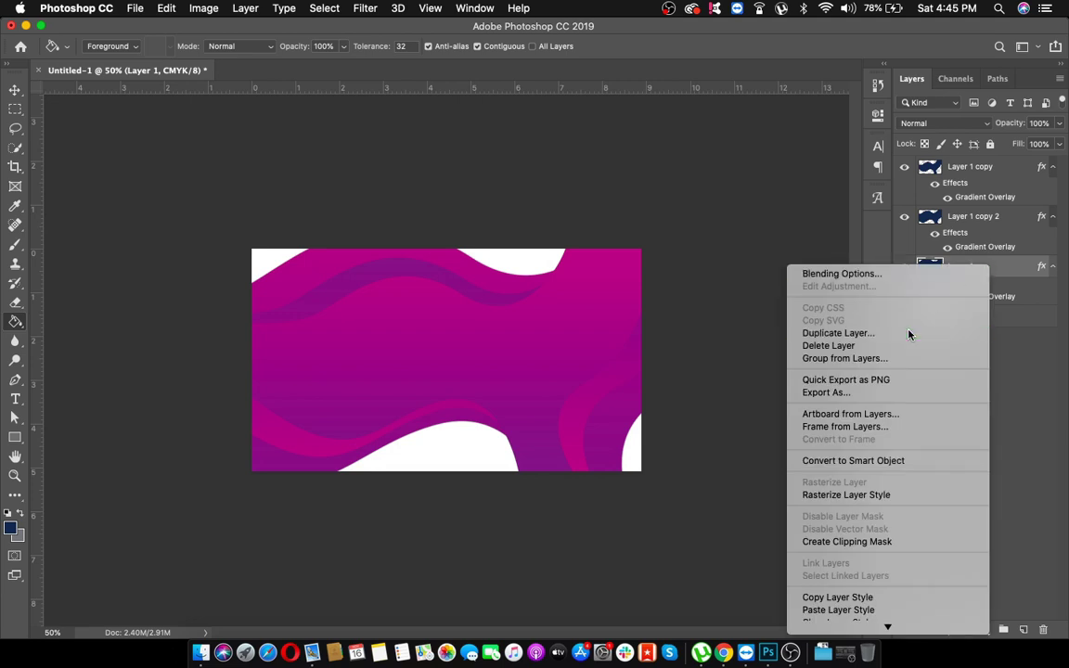
click(835, 332)
click(684, 260)
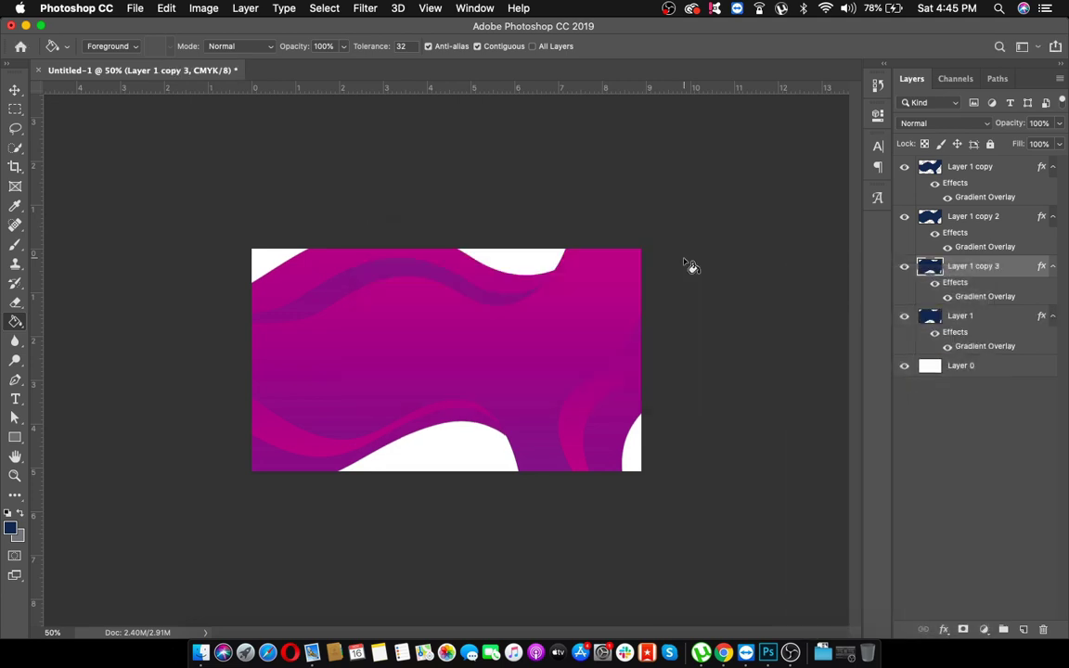
- Scale Layer 1 up to about 174% so its waves fill the card
click(963, 316)
key(super+t)
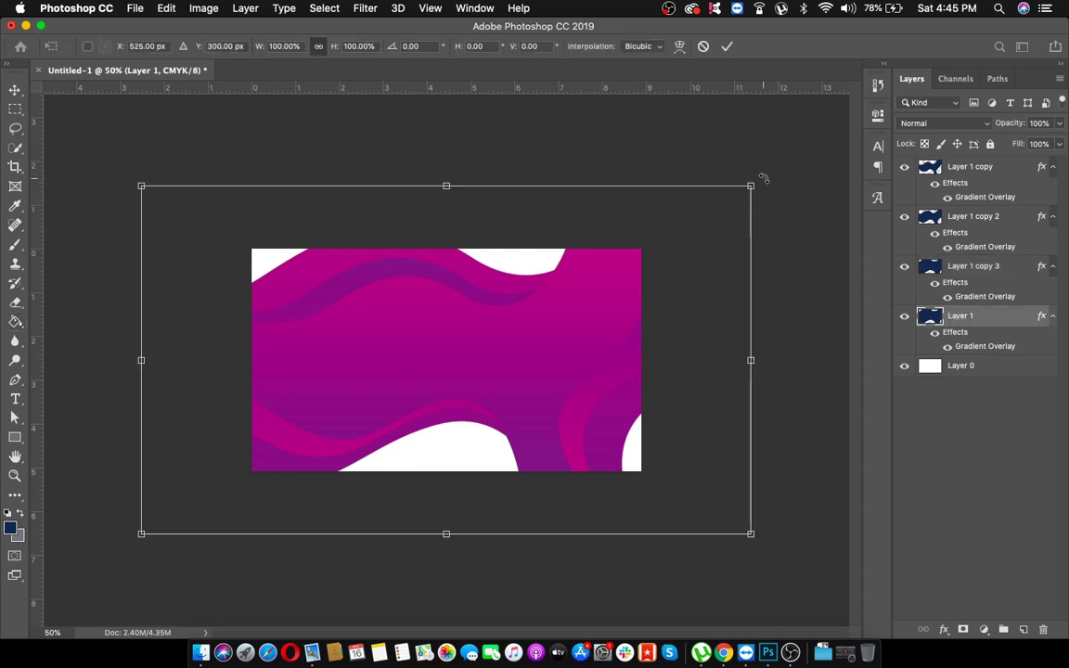
drag(755, 179, 949, 5)
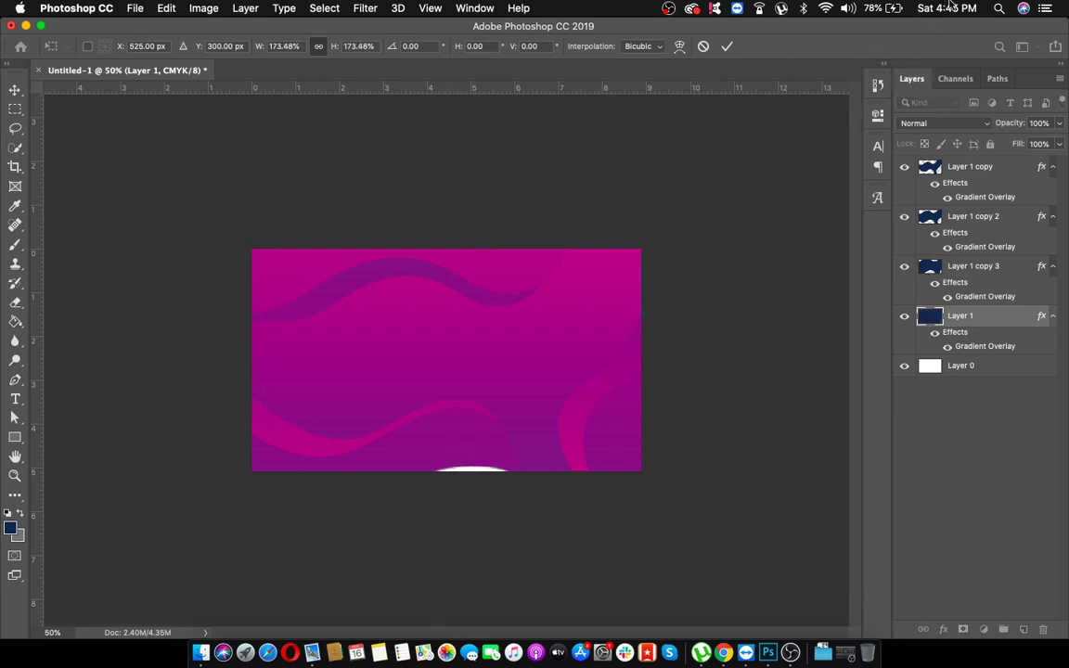
key(super+minus)
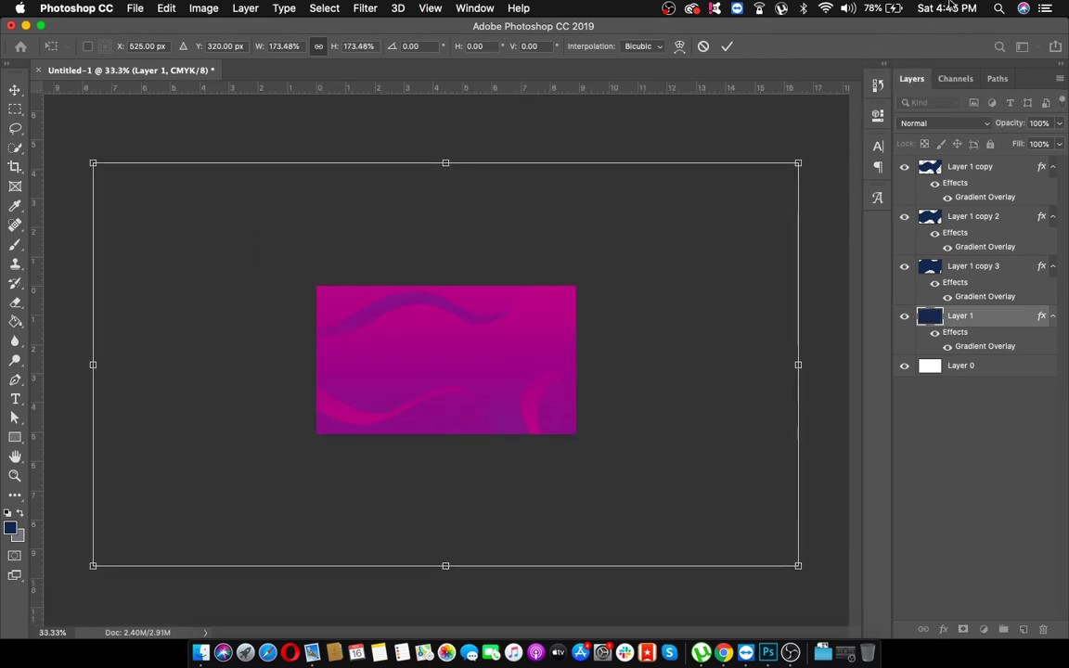
key(Return)
key(g)
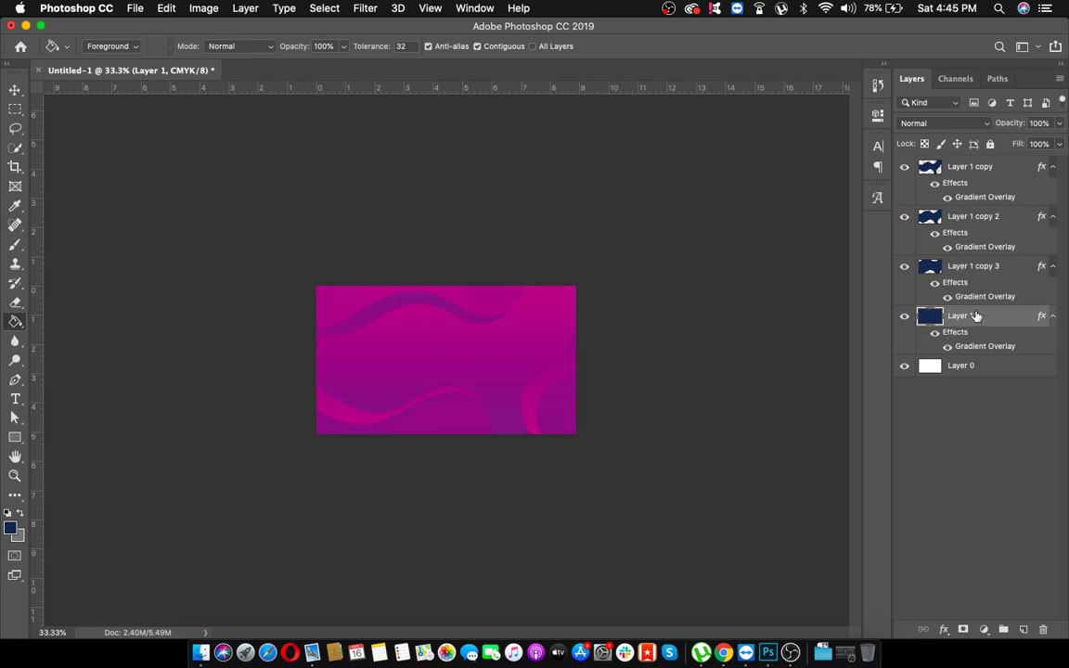
- Reverse the direction of Layer 1's Gradient Overlay
right_click(975, 315)
click(940, 313)
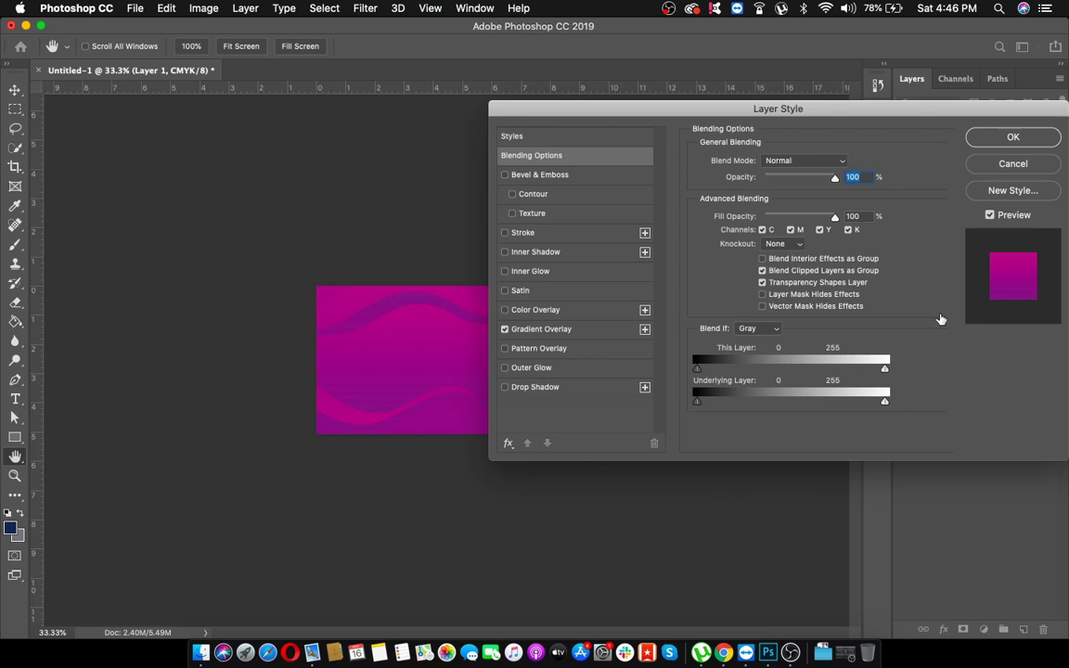
click(601, 328)
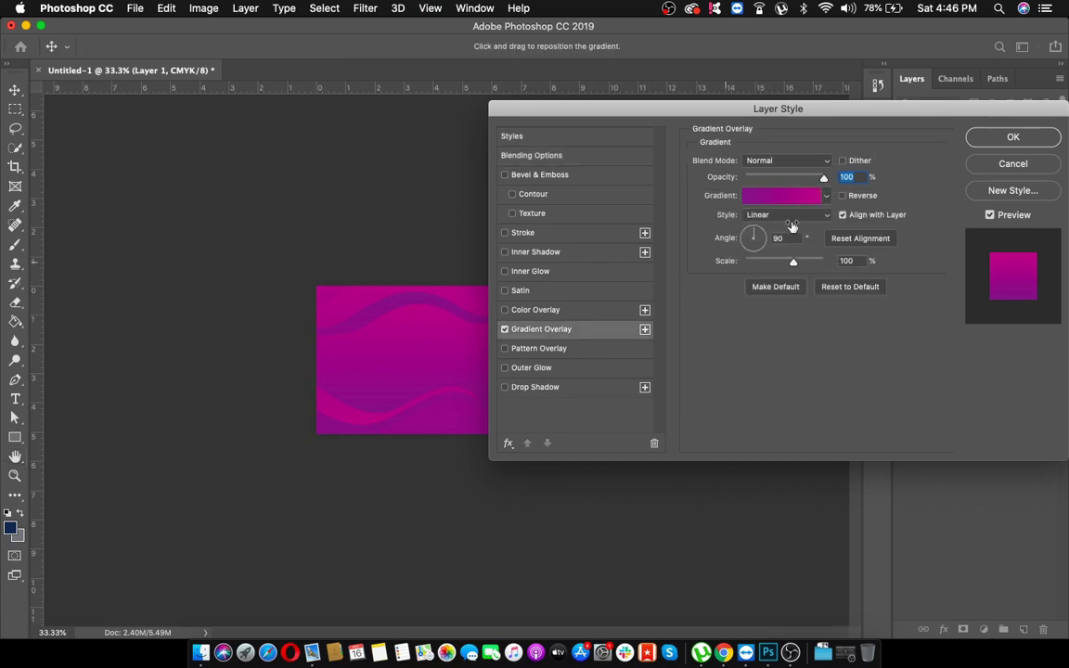
click(1013, 136)
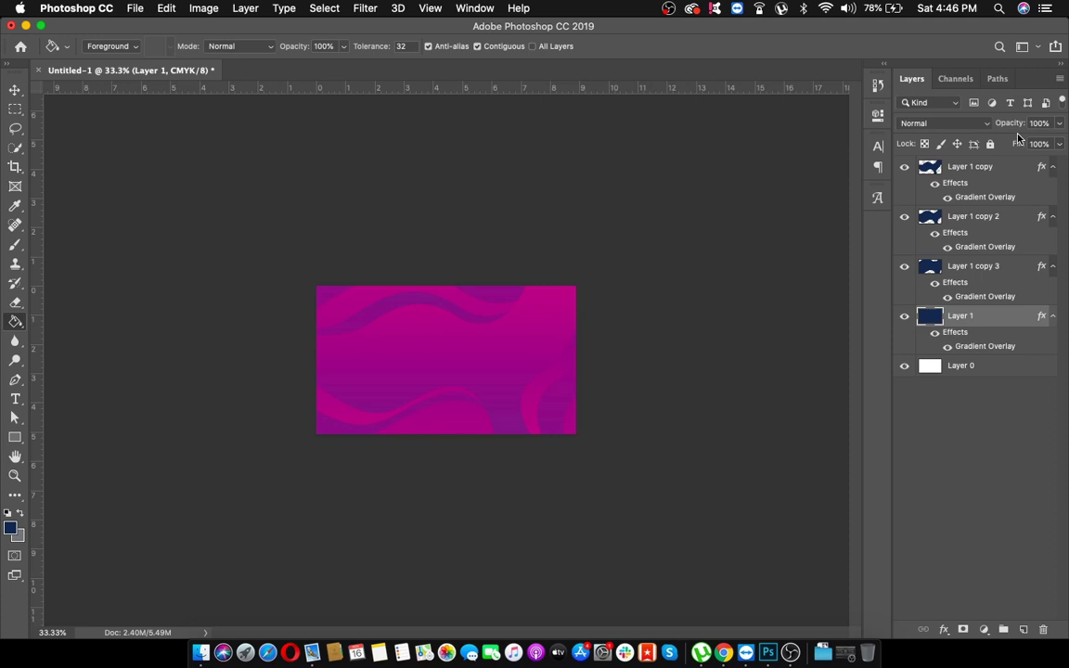
key(super+equal)
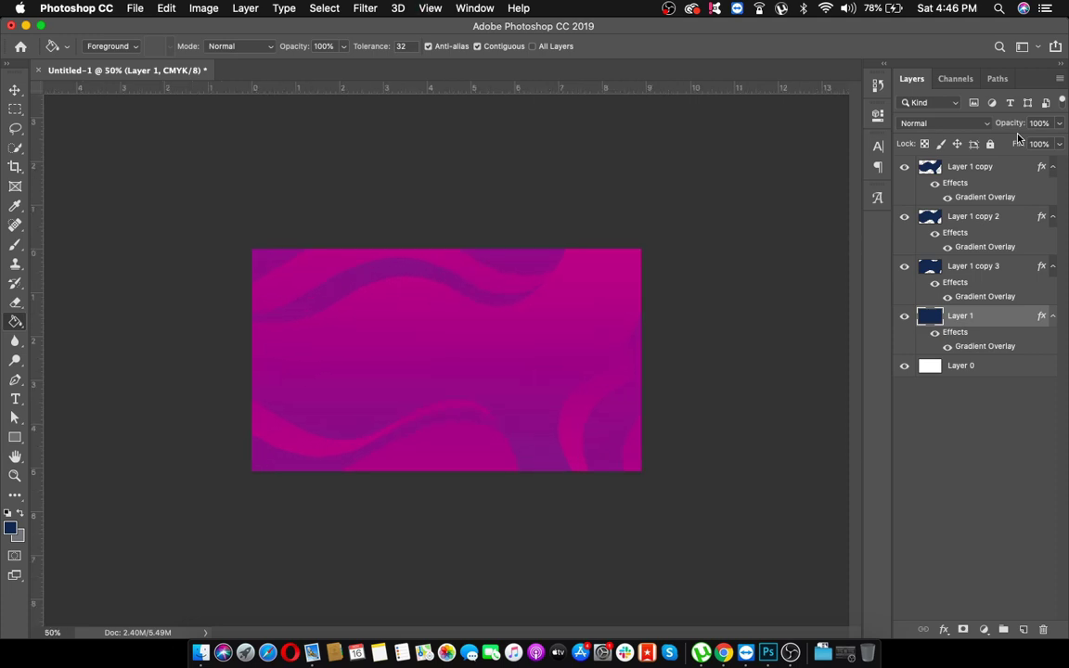
key(super+equal)
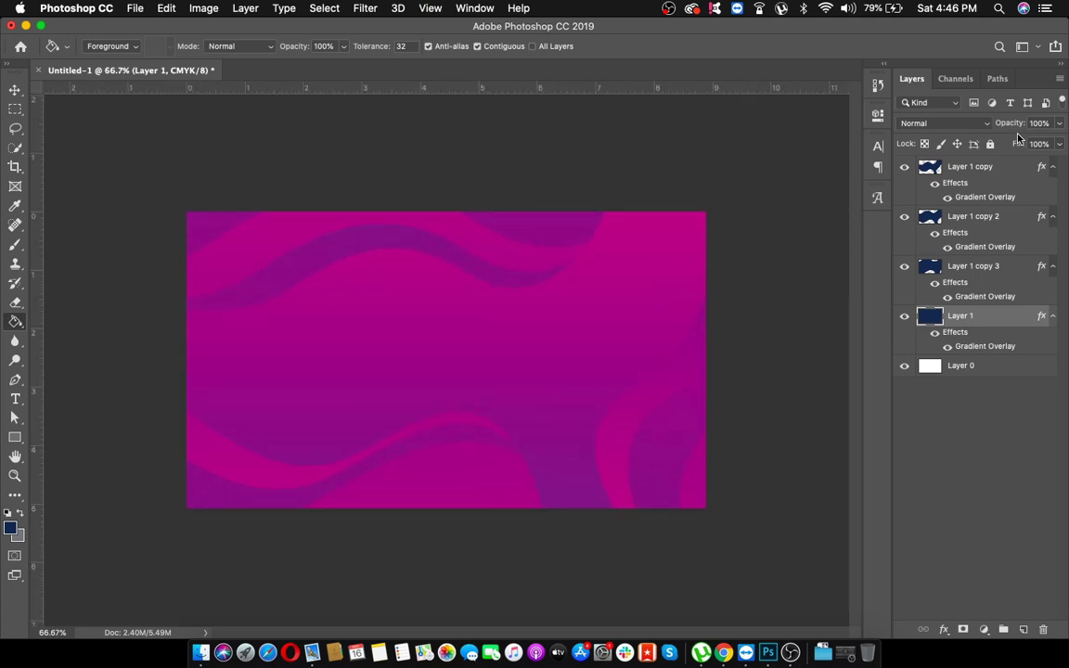
- Add a Multiply drop shadow to Layer 1 copy: 45% opacity, 15 px distance, 50 px size
click(970, 216)
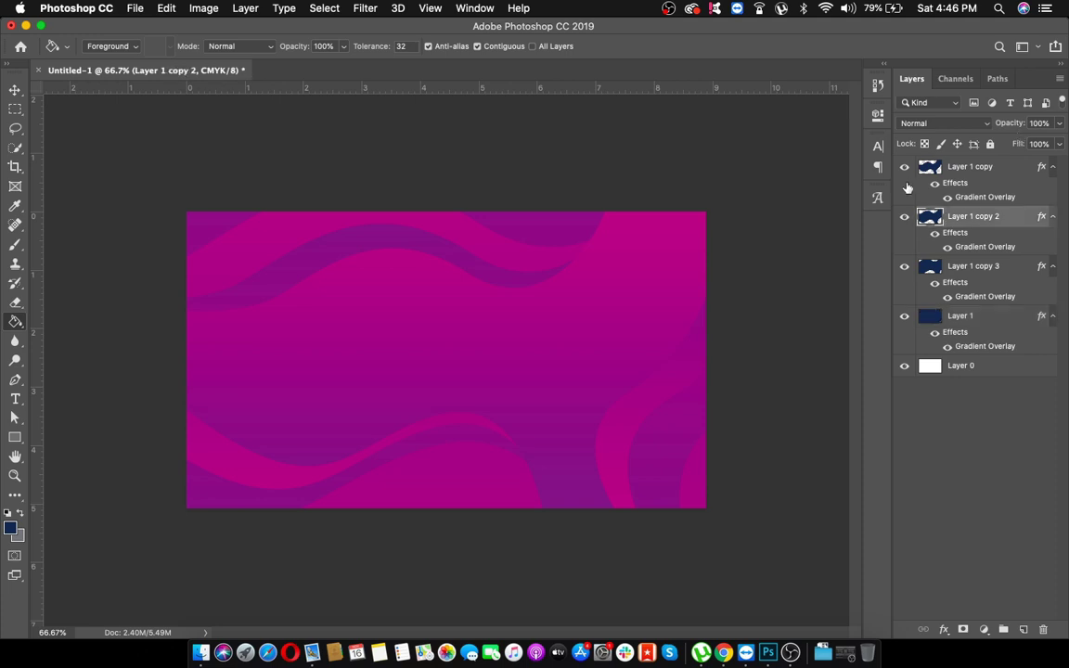
click(974, 176)
right_click(974, 176)
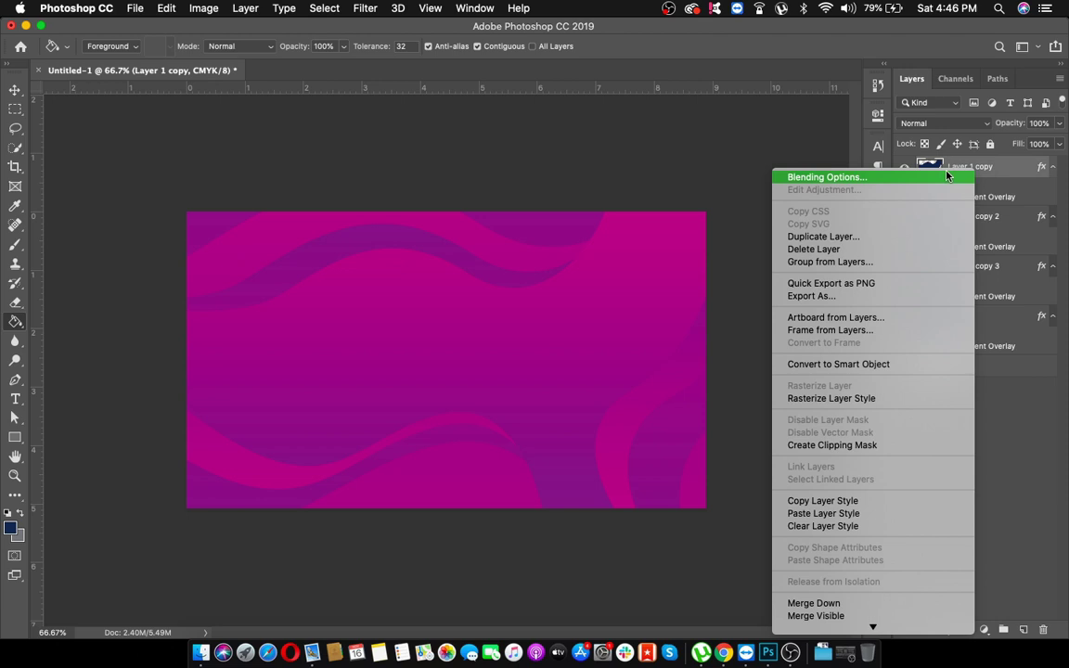
click(946, 176)
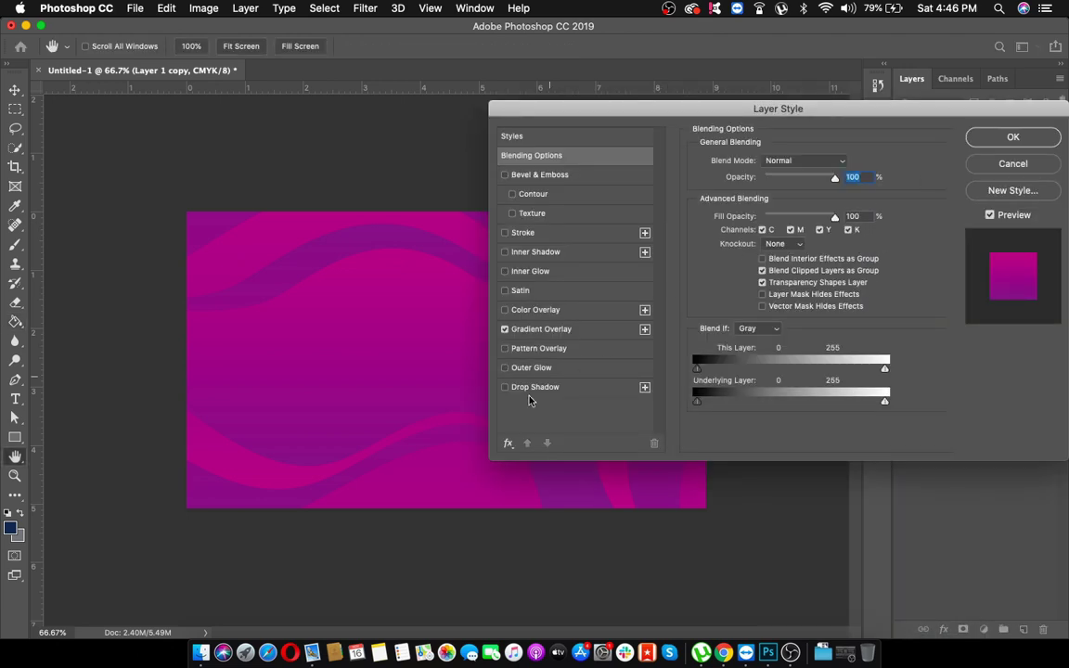
click(529, 392)
drag(752, 108, 793, 79)
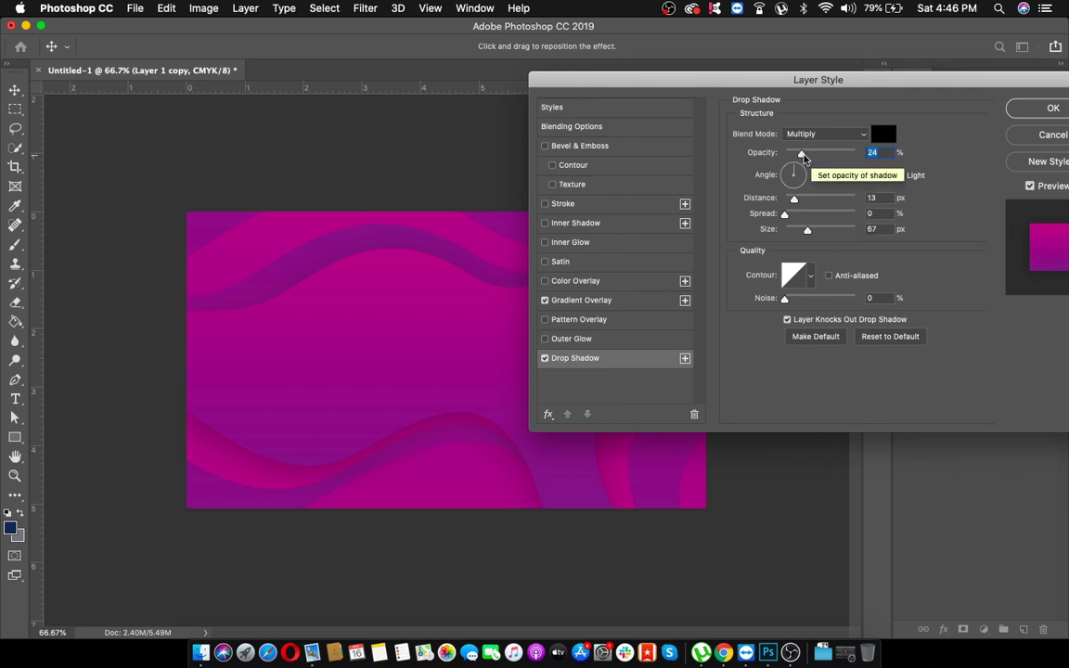
mouse_move(801, 154)
mouse_down()
mouse_move(828, 156)
mouse_move(815, 156)
mouse_up()
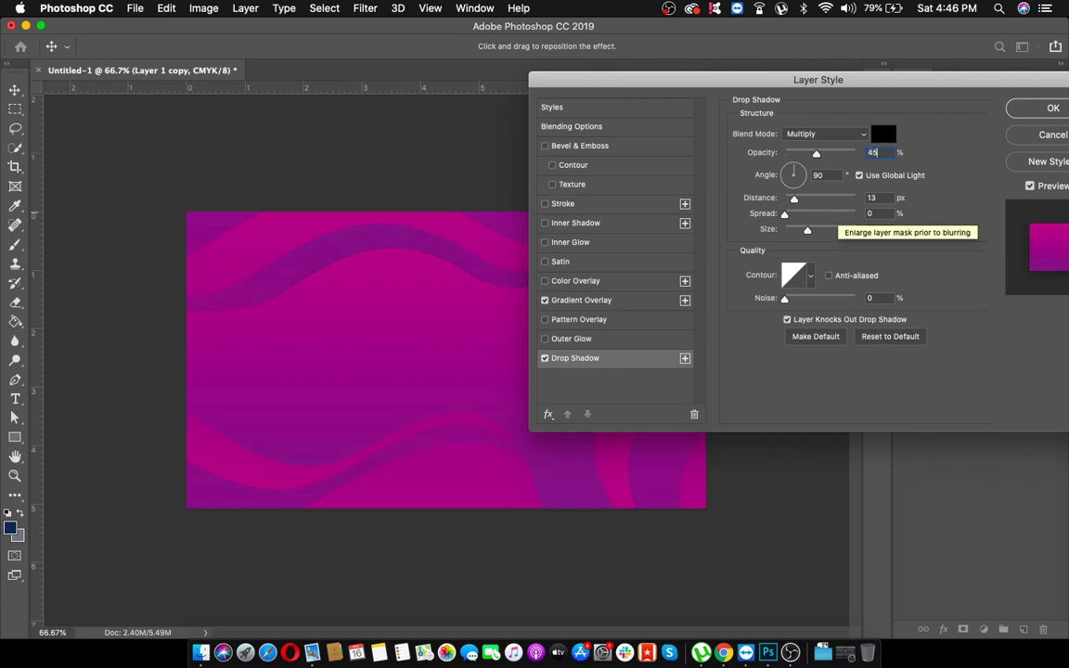
key(Up)
key(Up)
click(877, 198)
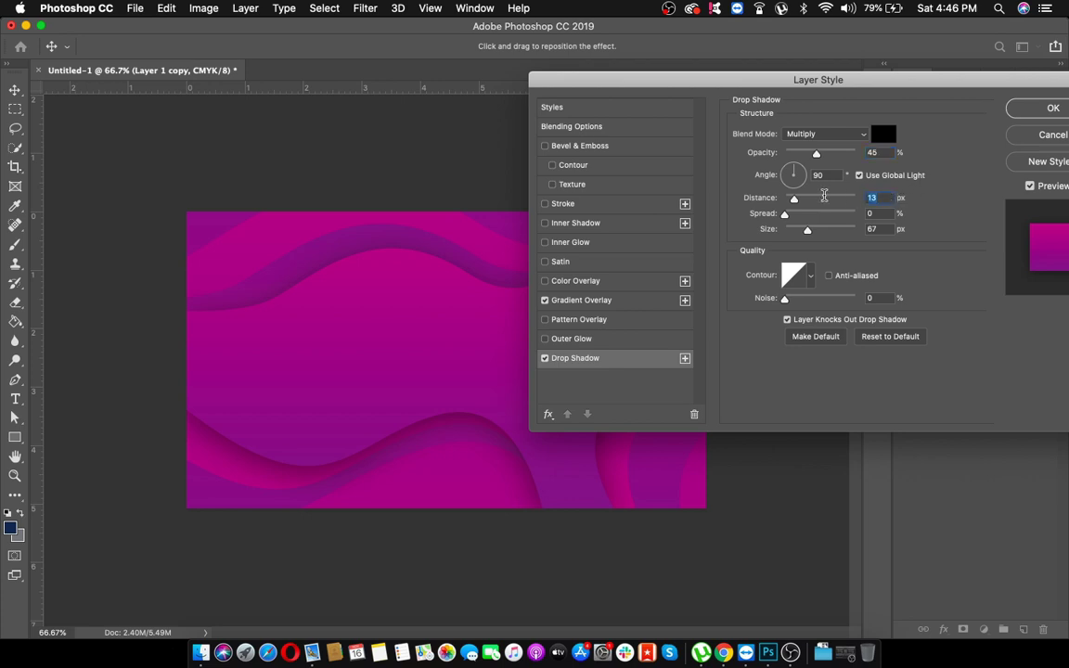
key(Up)
key(Up)
click(806, 232)
text(50)
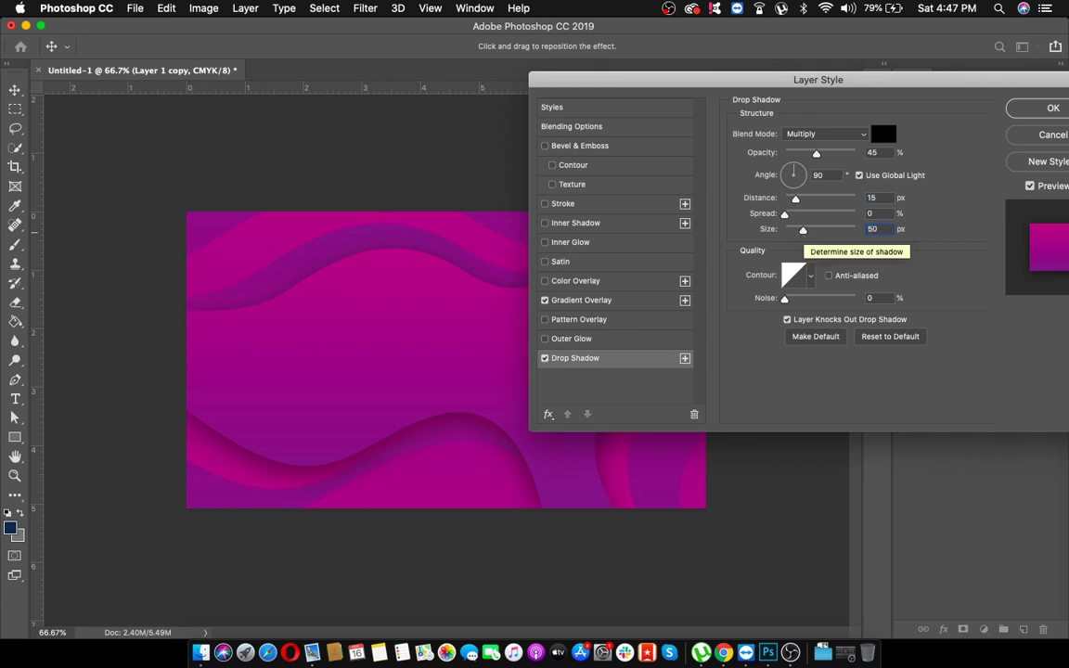
click(1020, 109)
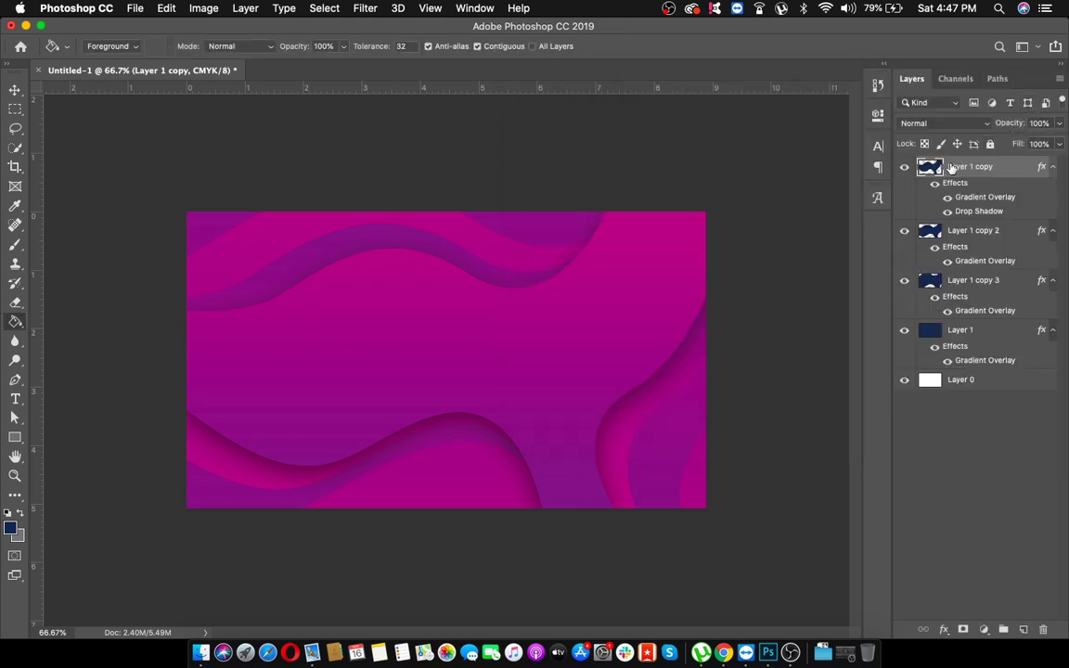
- Type DEZCORB as a new text layer in the middle of the card
click(904, 281)
click(904, 282)
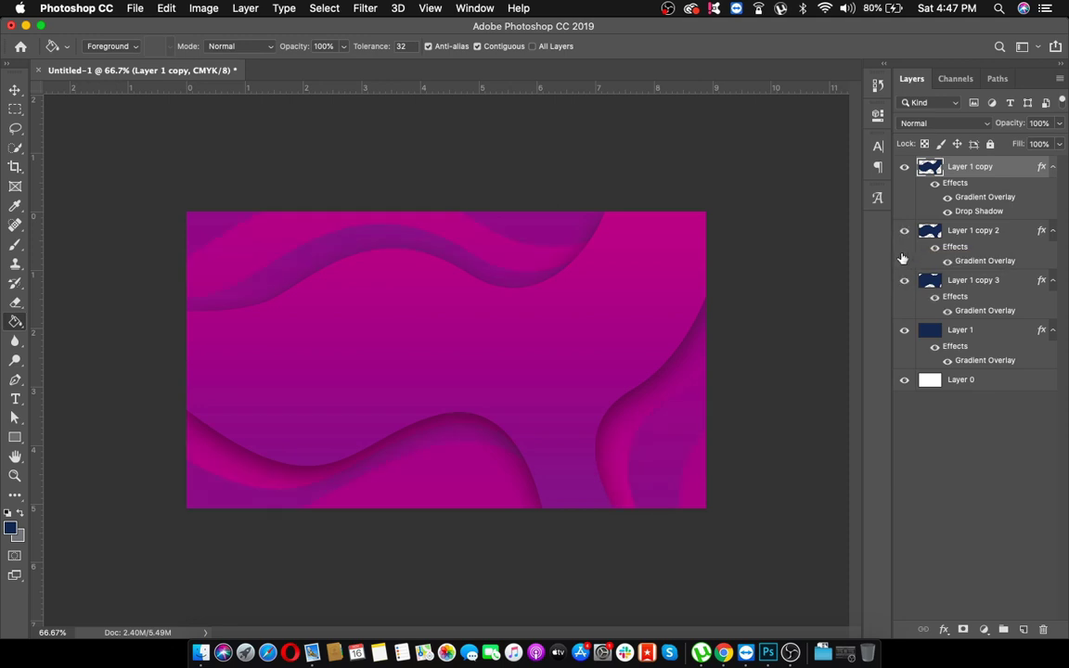
click(16, 398)
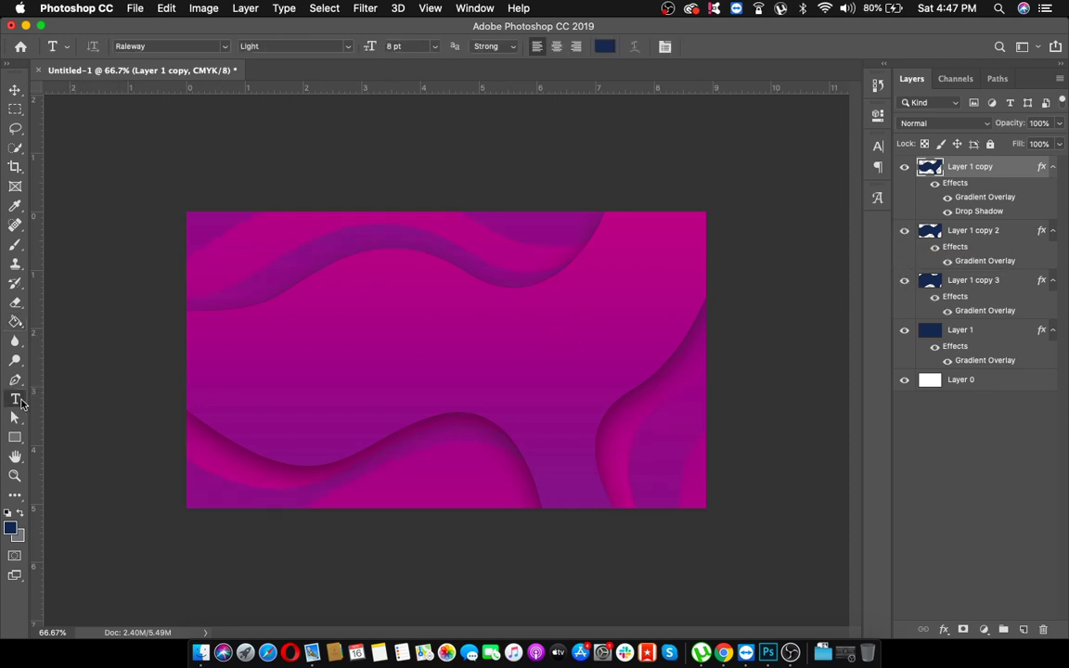
click(337, 339)
text(DEZCORB)
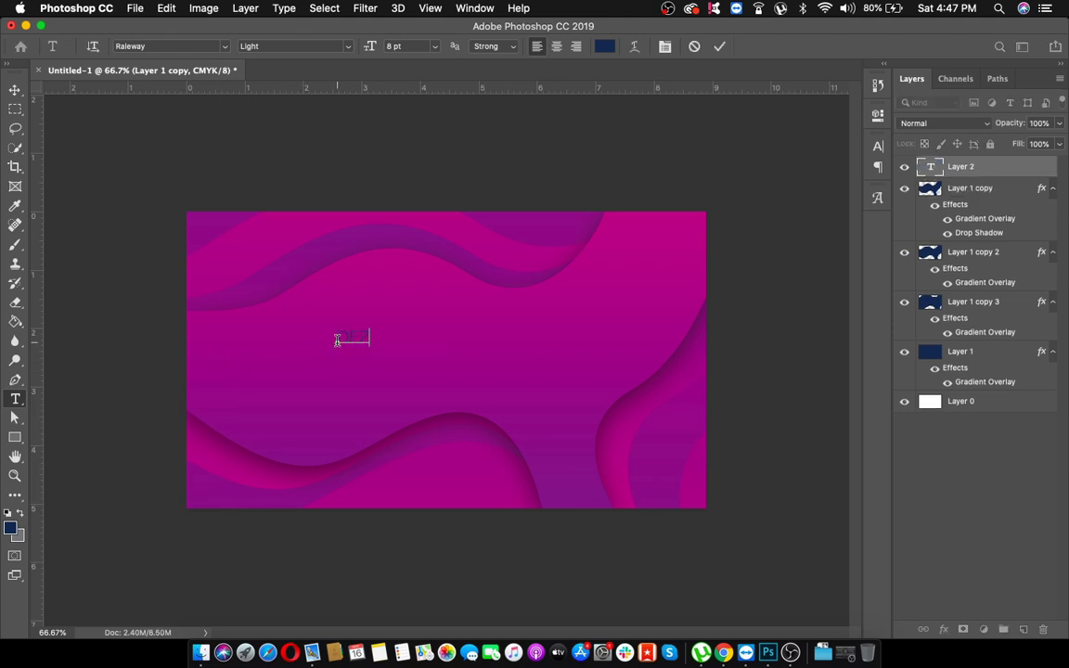
key(Escape)
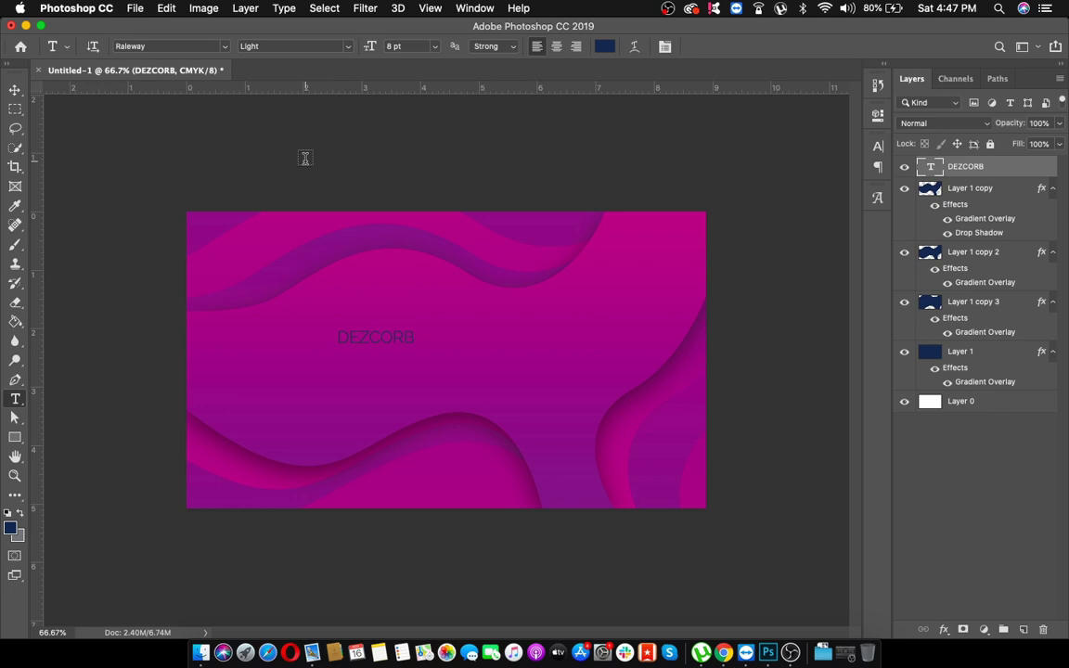
- Set the DEZCORB text in the Dodger Regular font
click(209, 48)
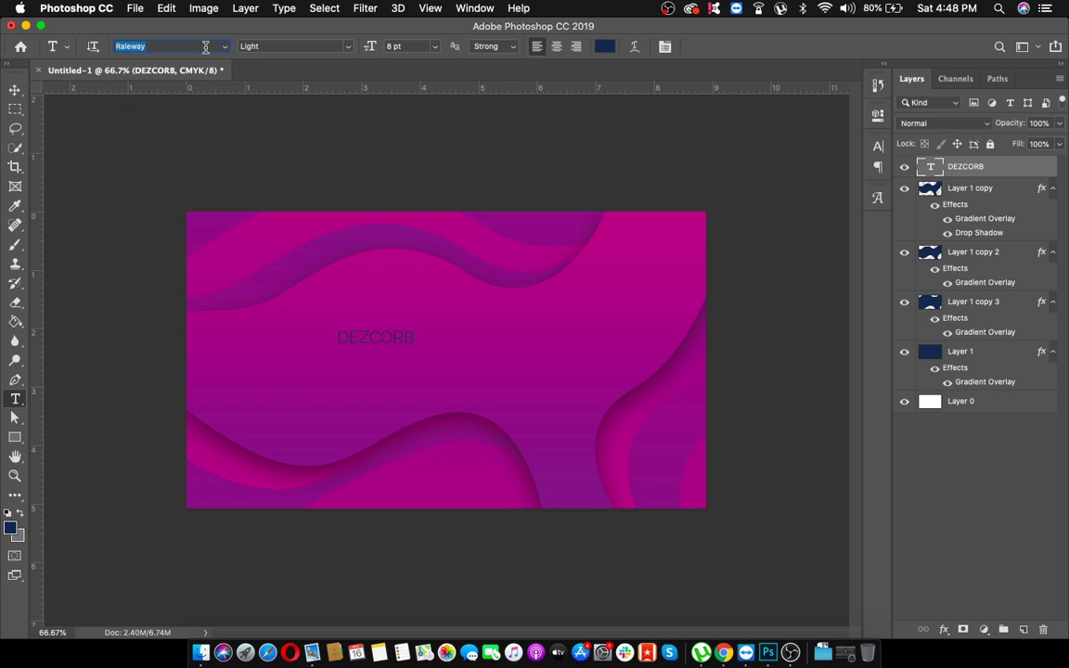
text(DODGER)
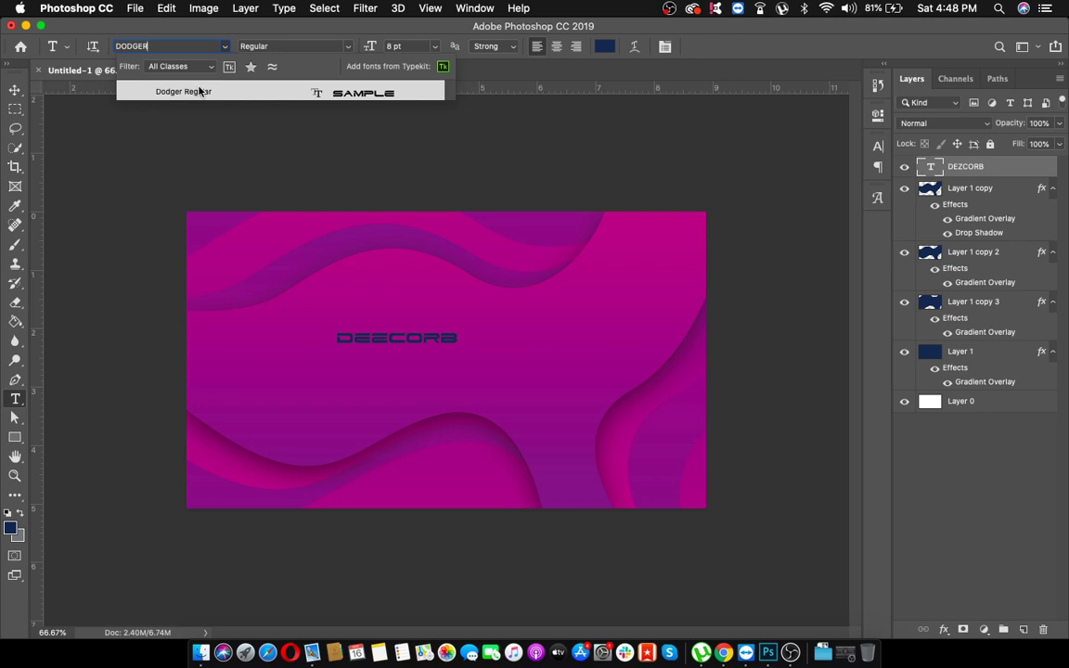
click(199, 91)
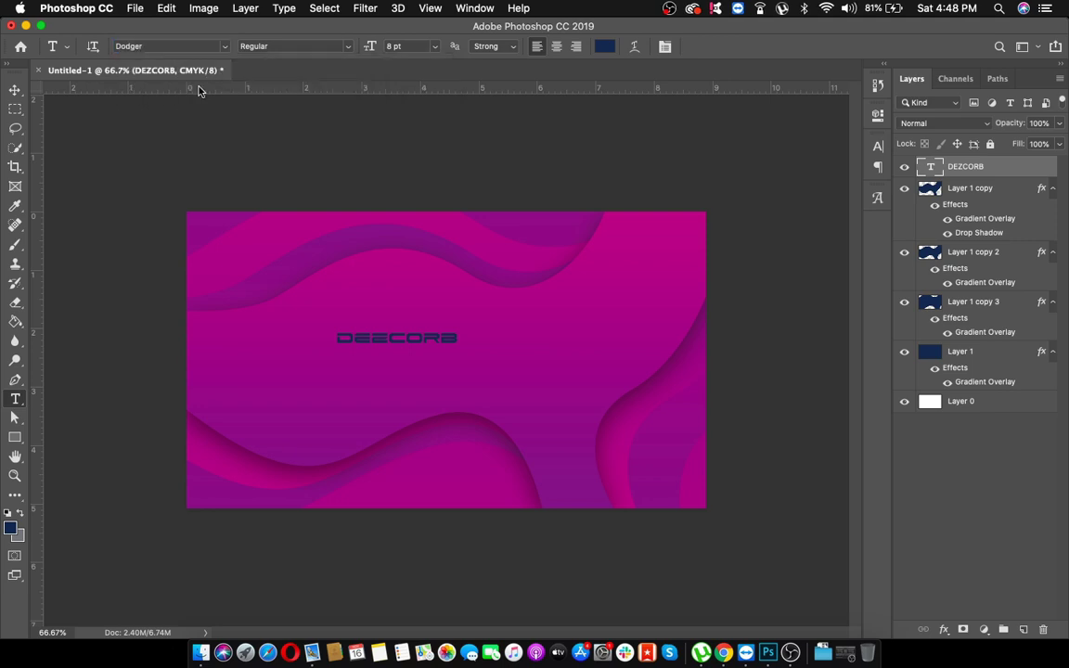
- Make the DEZCORB text colour white
click(604, 45)
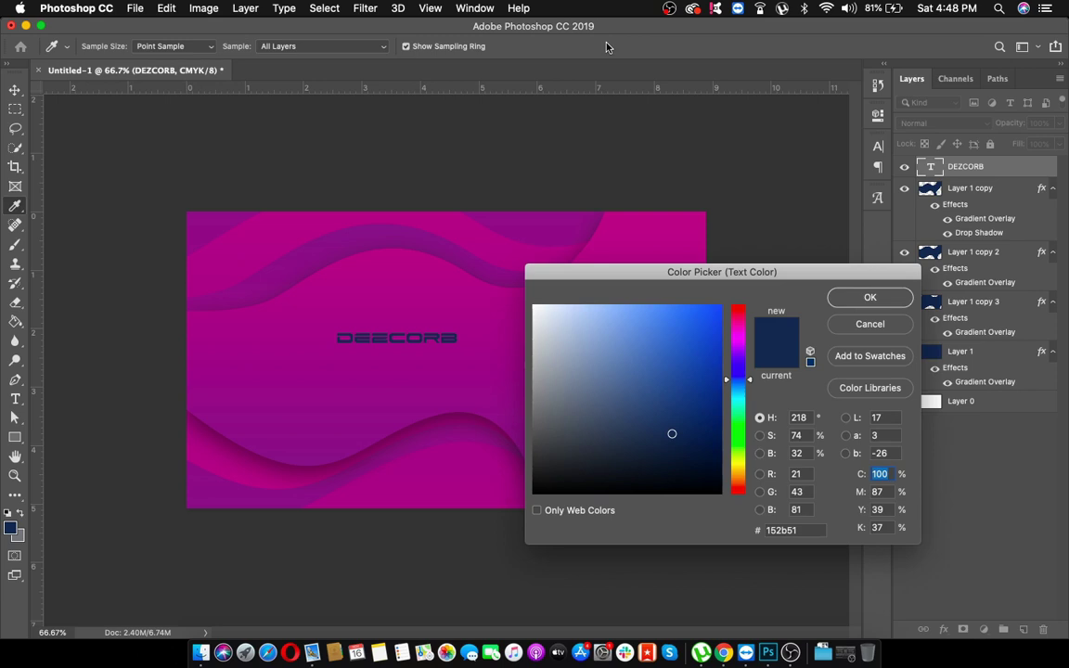
drag(553, 316, 534, 306)
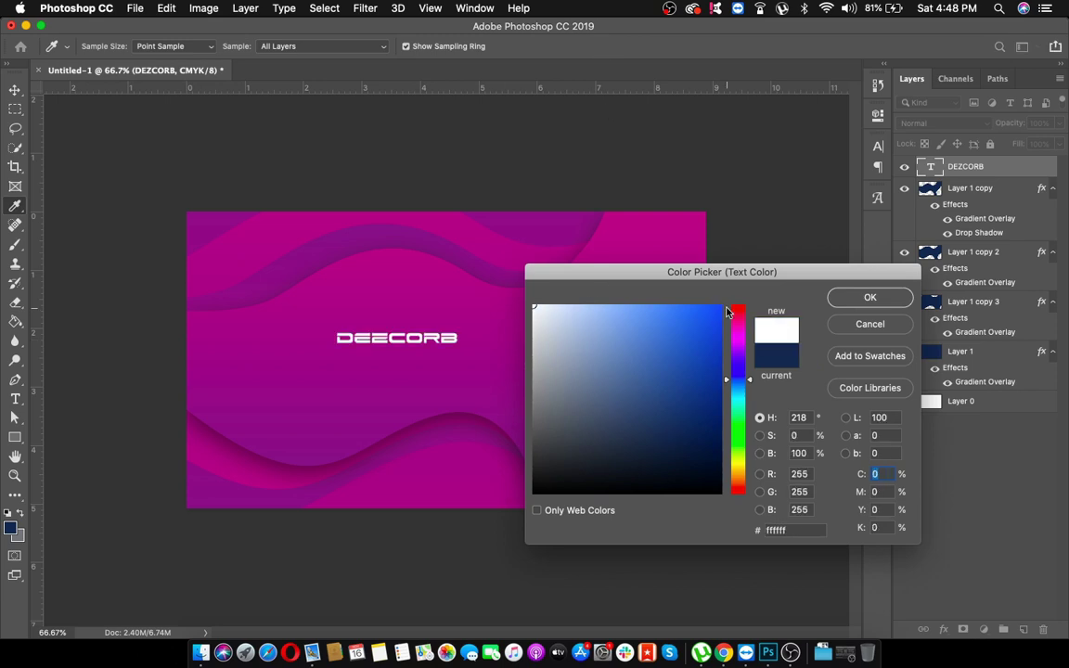
click(846, 291)
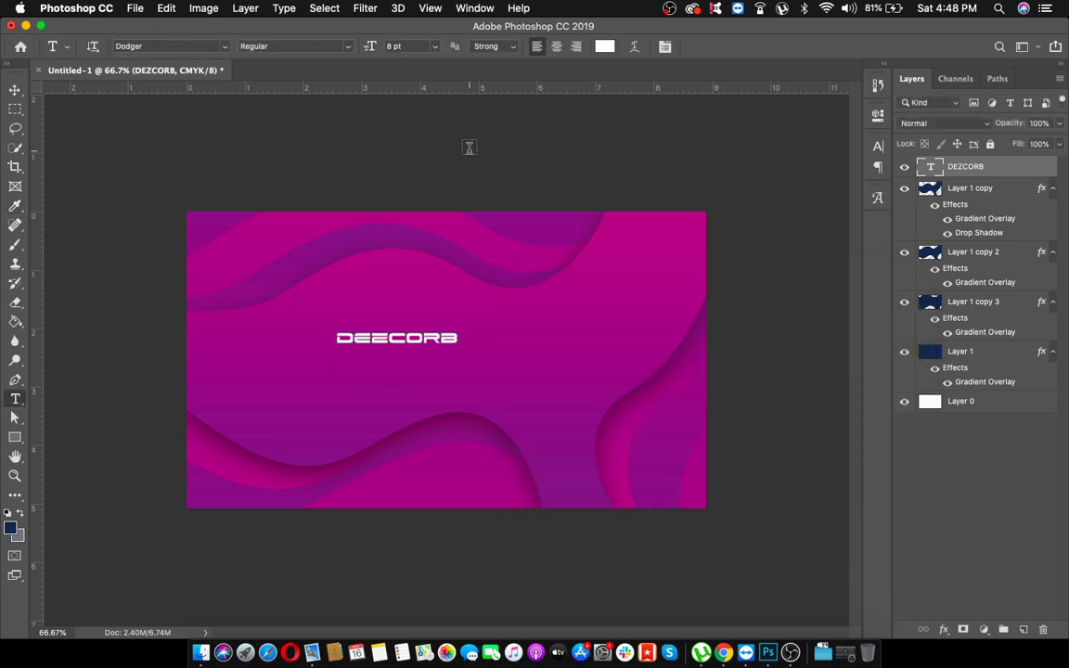
- Set the DEZCORB font size to 12 pt
click(394, 47)
text(14)
key(Return)
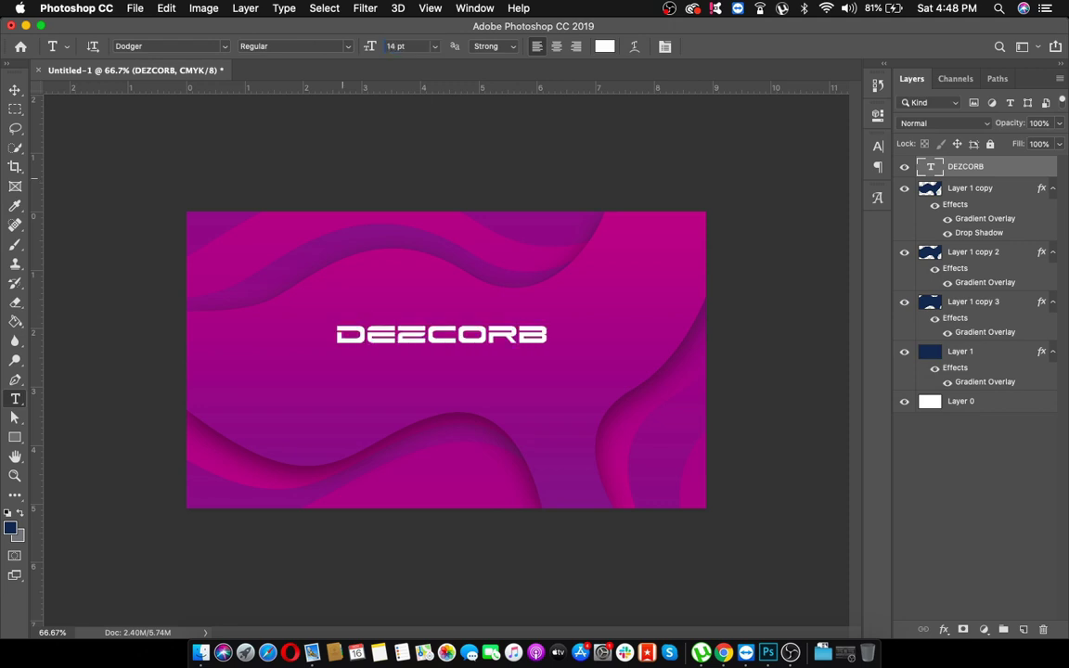
click(395, 47)
text(12)
key(Return)
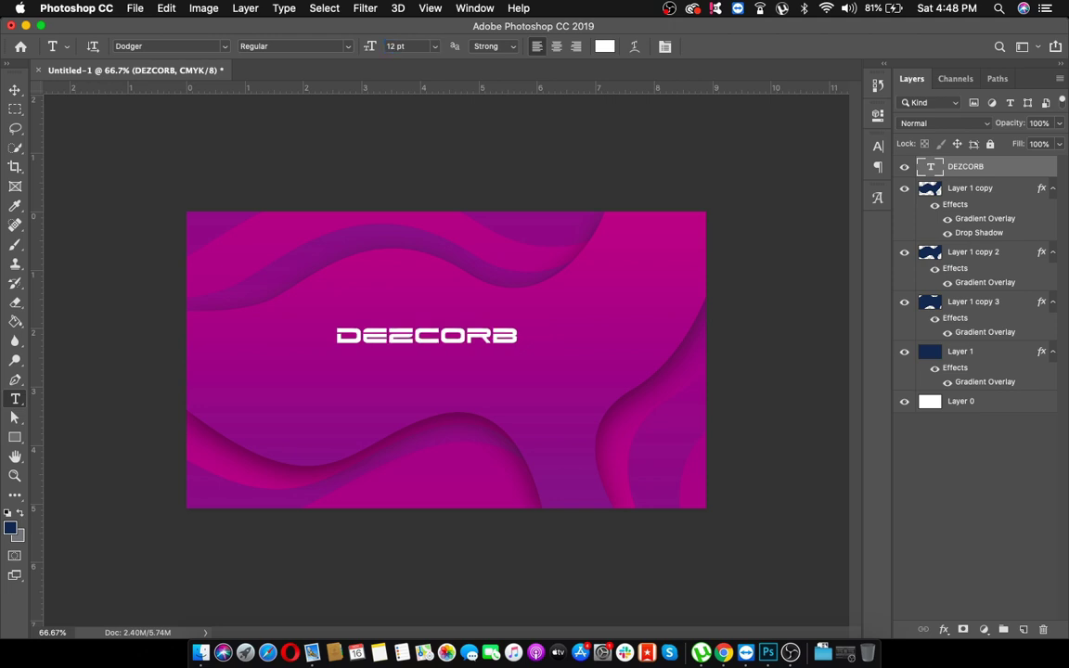
- Move the DEZCORB text right toward the card's centre
key(super)
click(15, 90)
drag(414, 336, 433, 348)
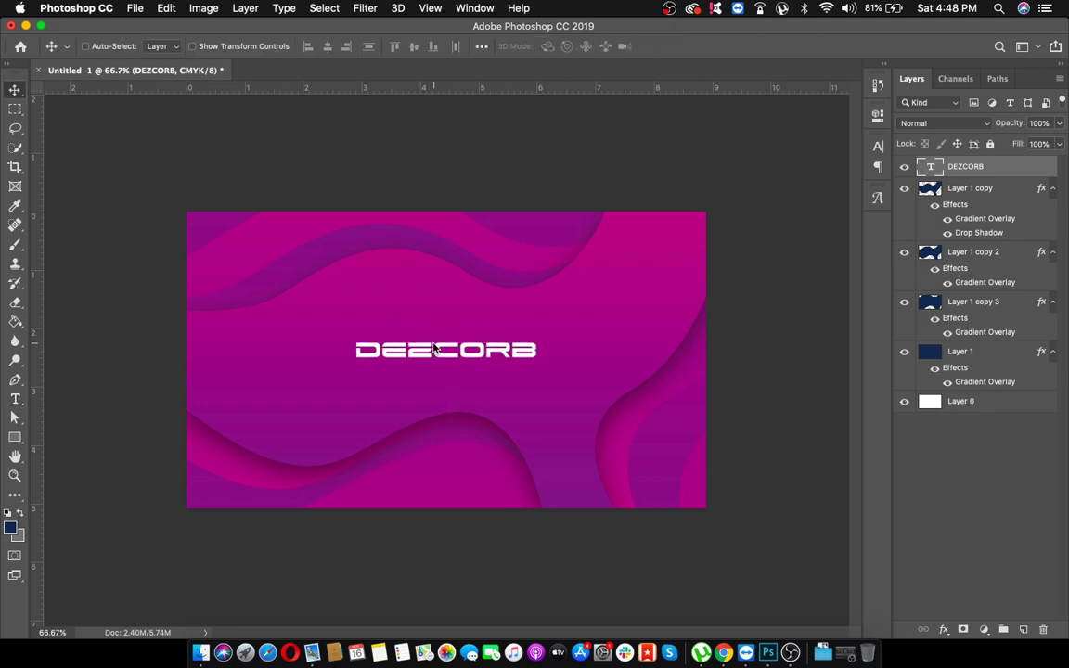
click(15, 400)
click(269, 391)
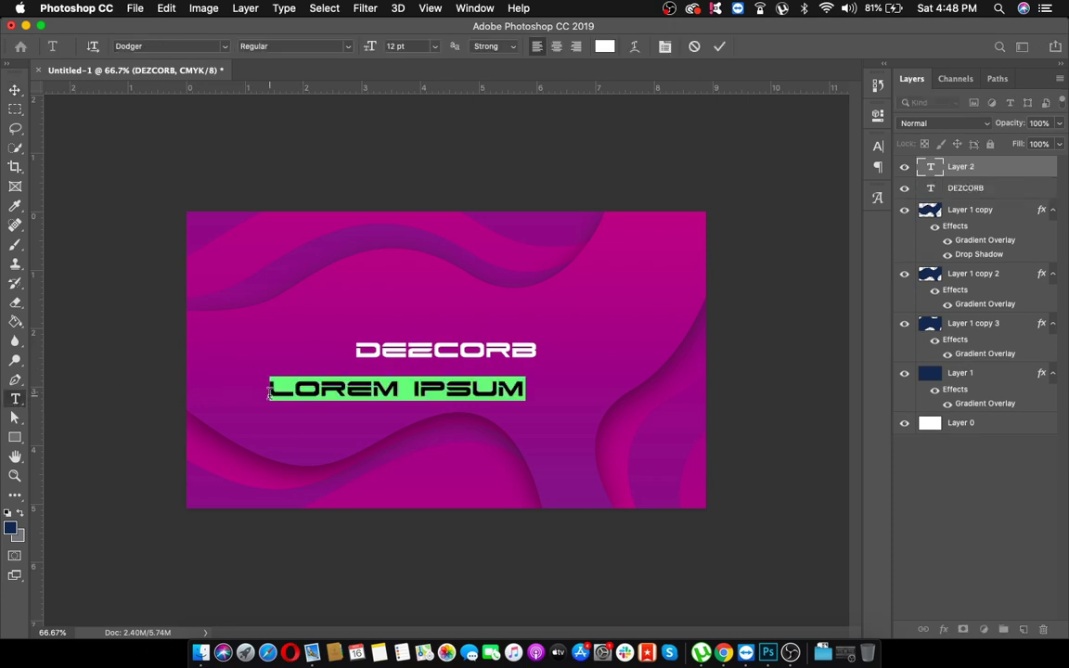
text(www.deecor)
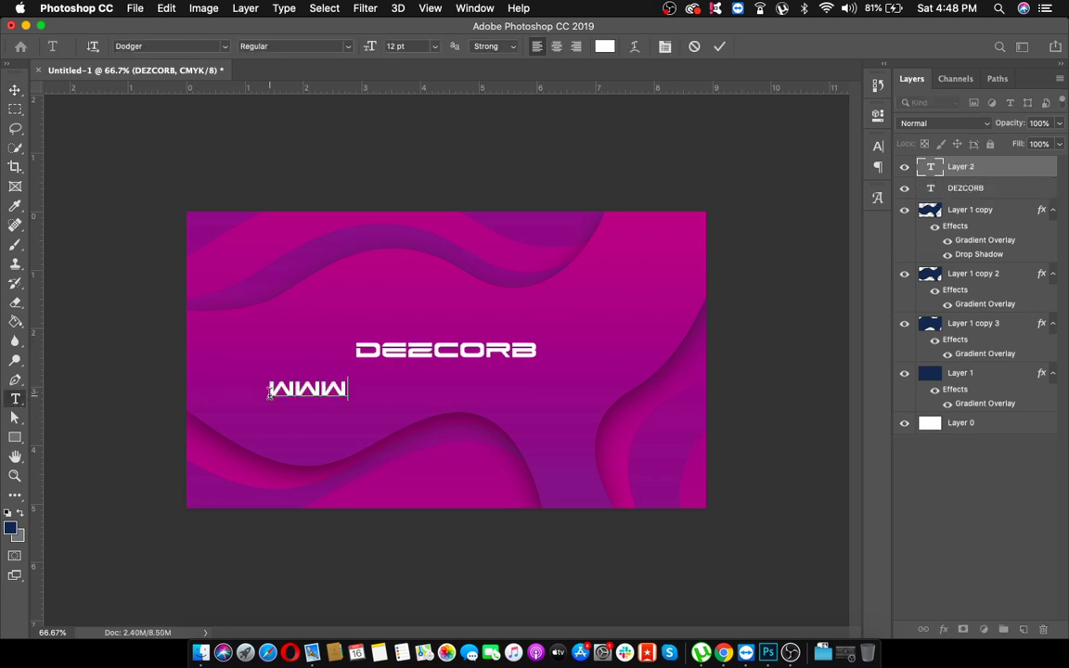
text(b.com)
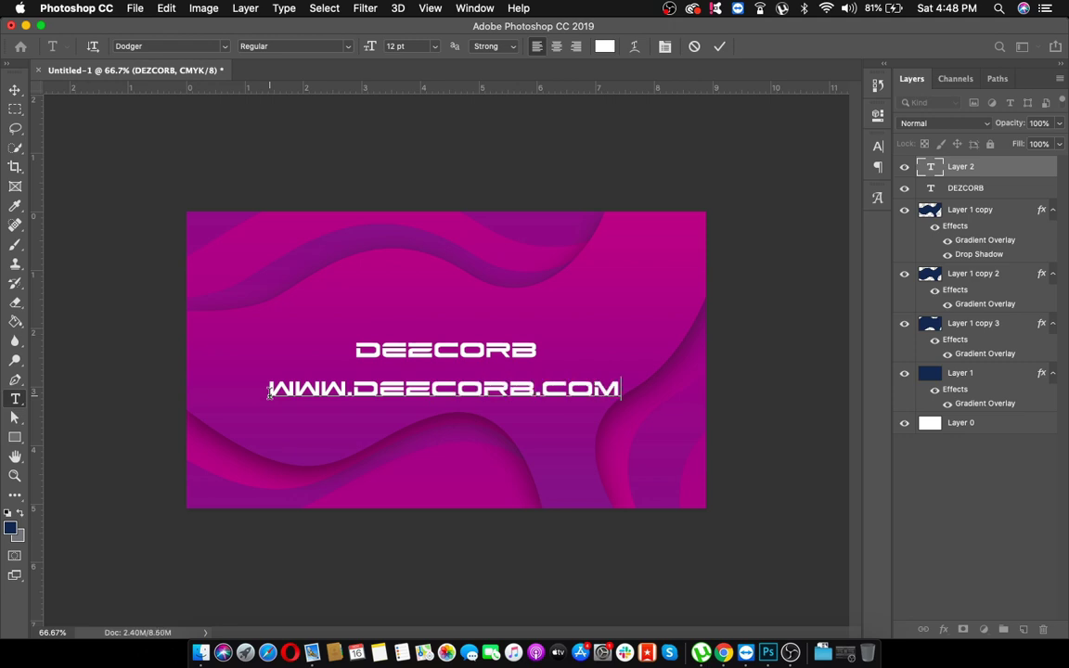
key(super+Return)
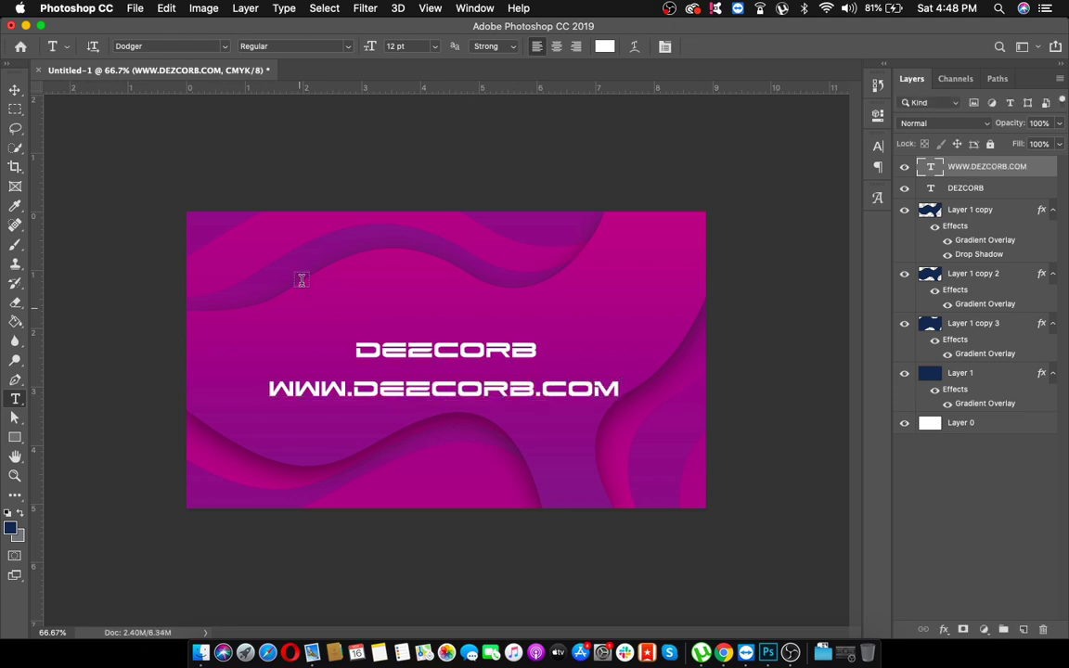
- Set the website line's font to Poppins Bold
click(186, 46)
text(POPP)
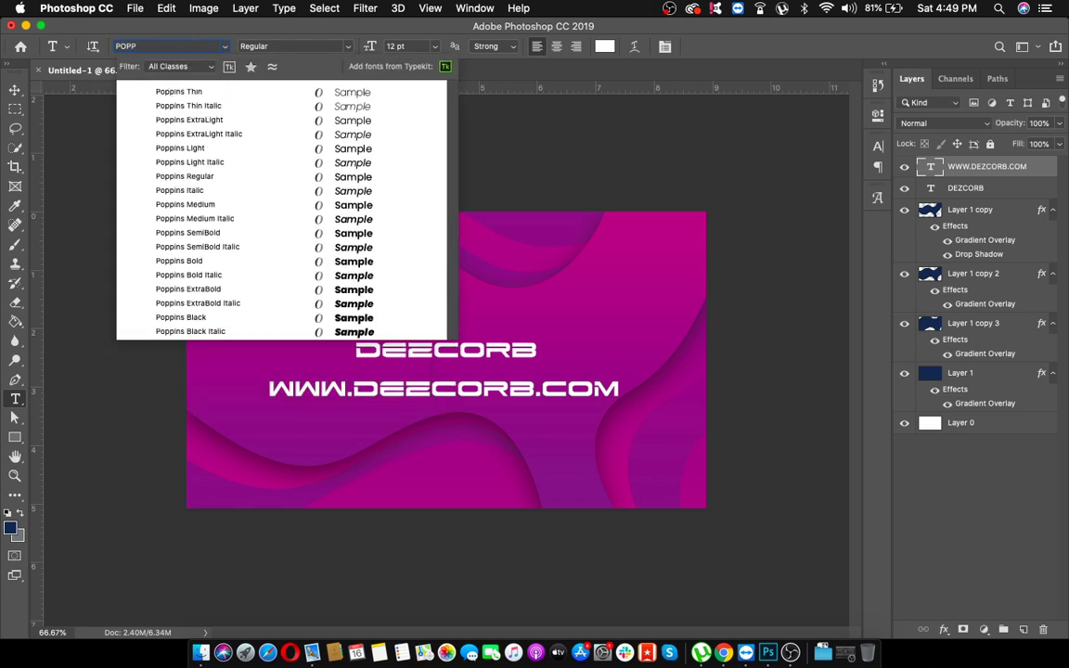
click(190, 262)
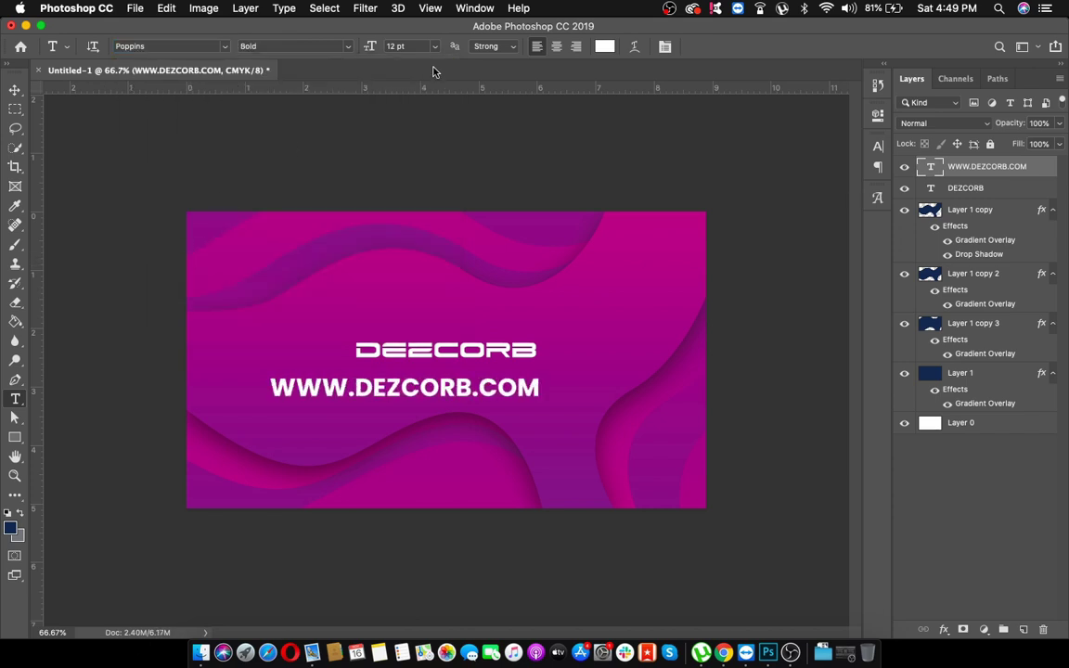
- Set the website line's font size to 5 pt
click(414, 47)
text(6)
key(Return)
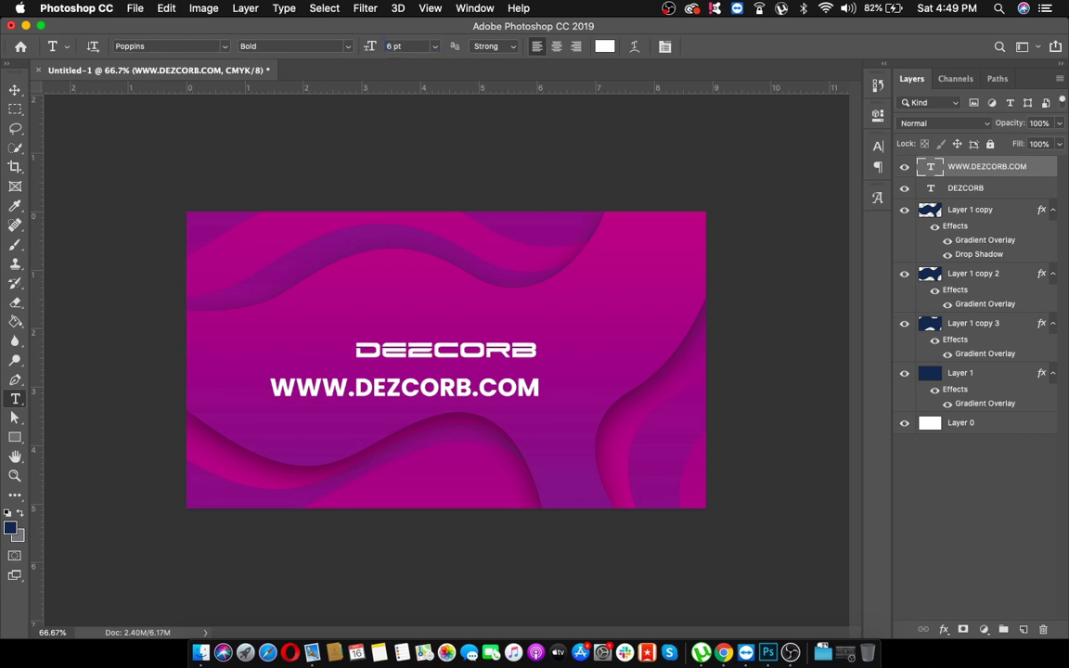
click(416, 48)
text(5)
key(Return)
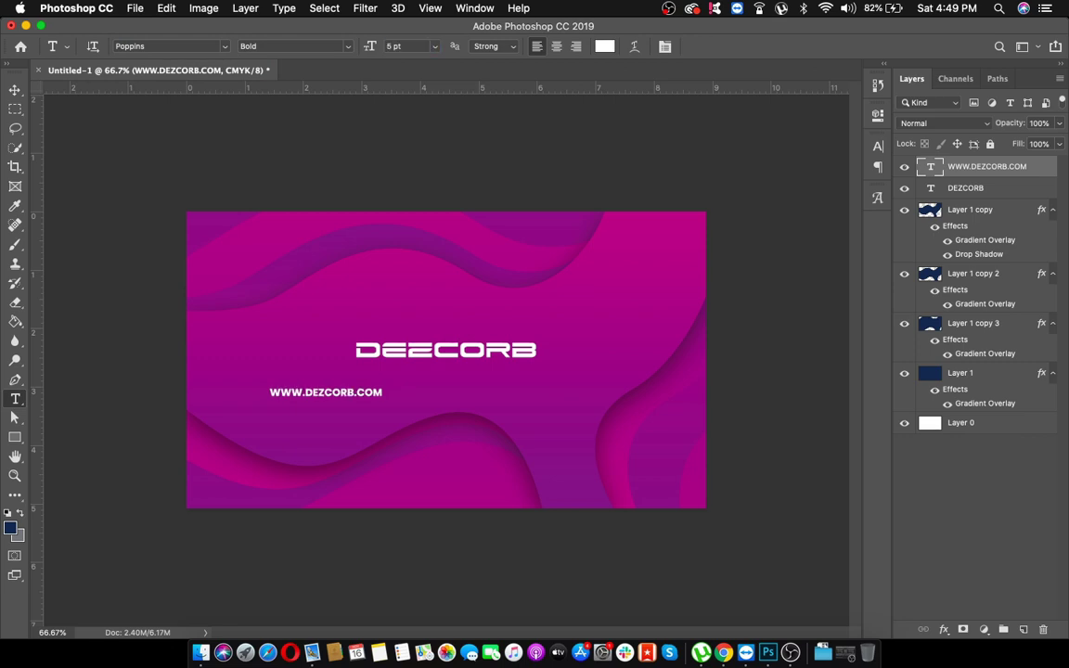
click(14, 90)
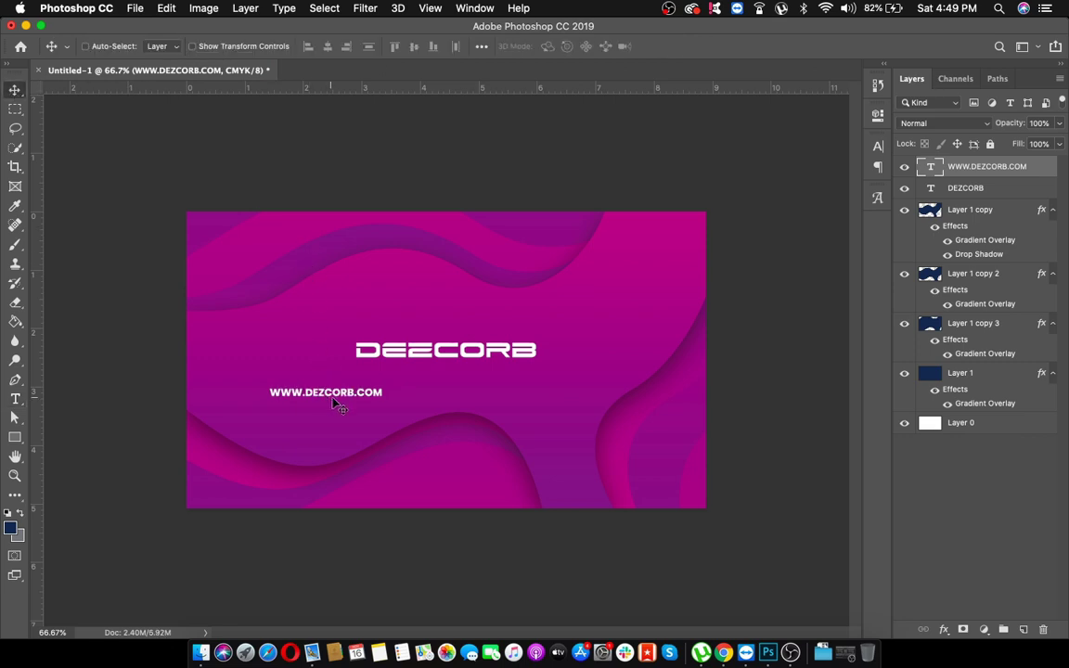
- Move the website line up under DEZCORB and set its letter spacing to 100
drag(335, 404, 450, 379)
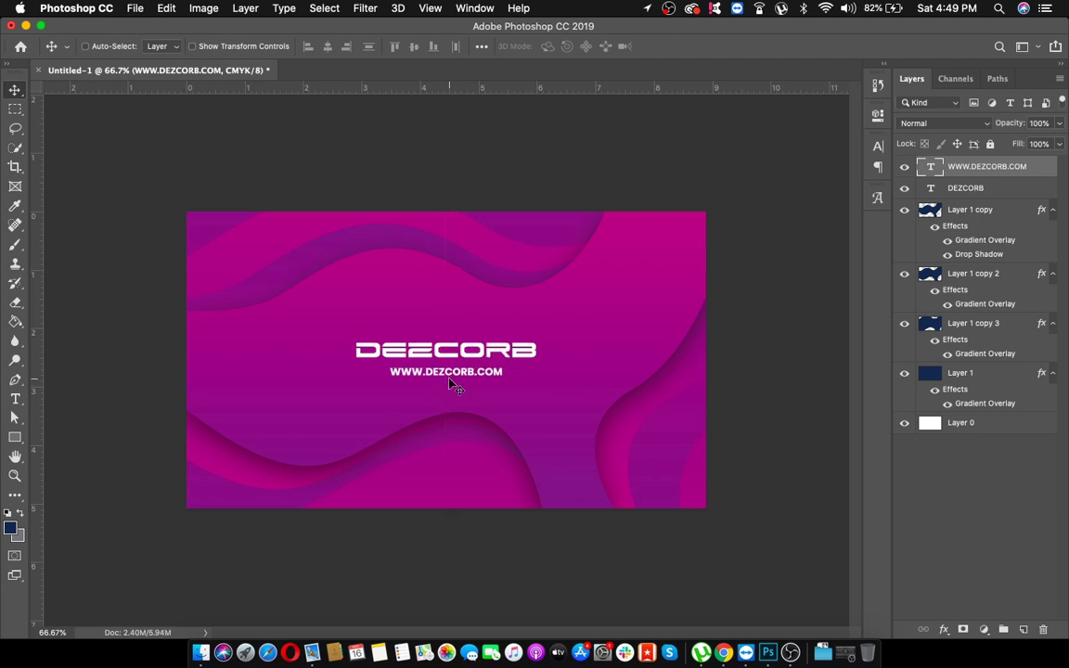
key(Up)
key(Up)
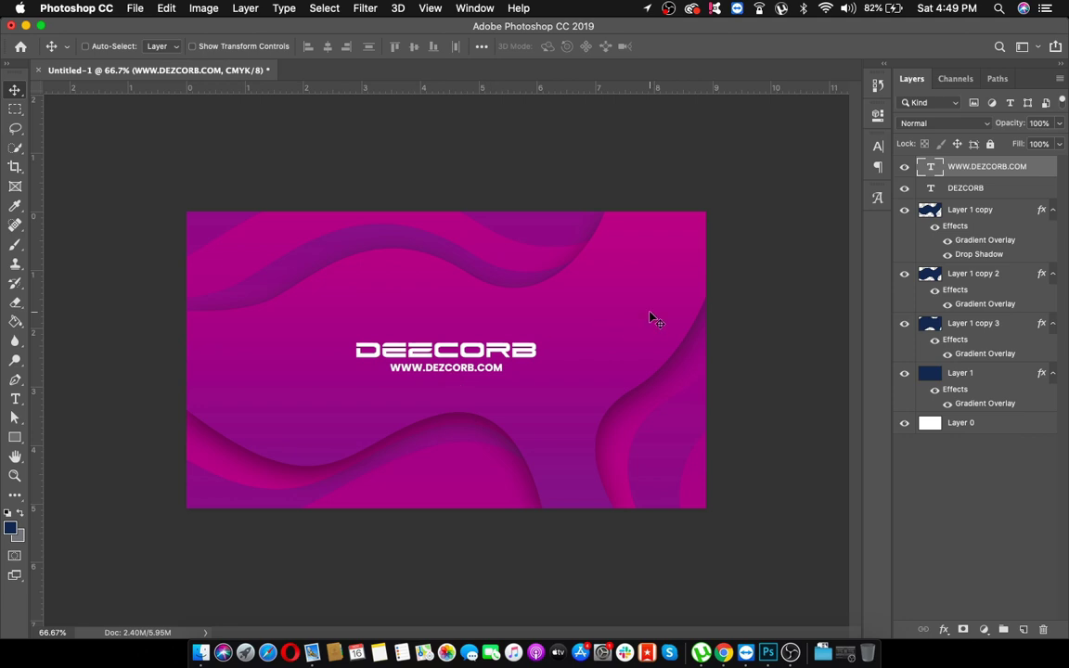
click(878, 145)
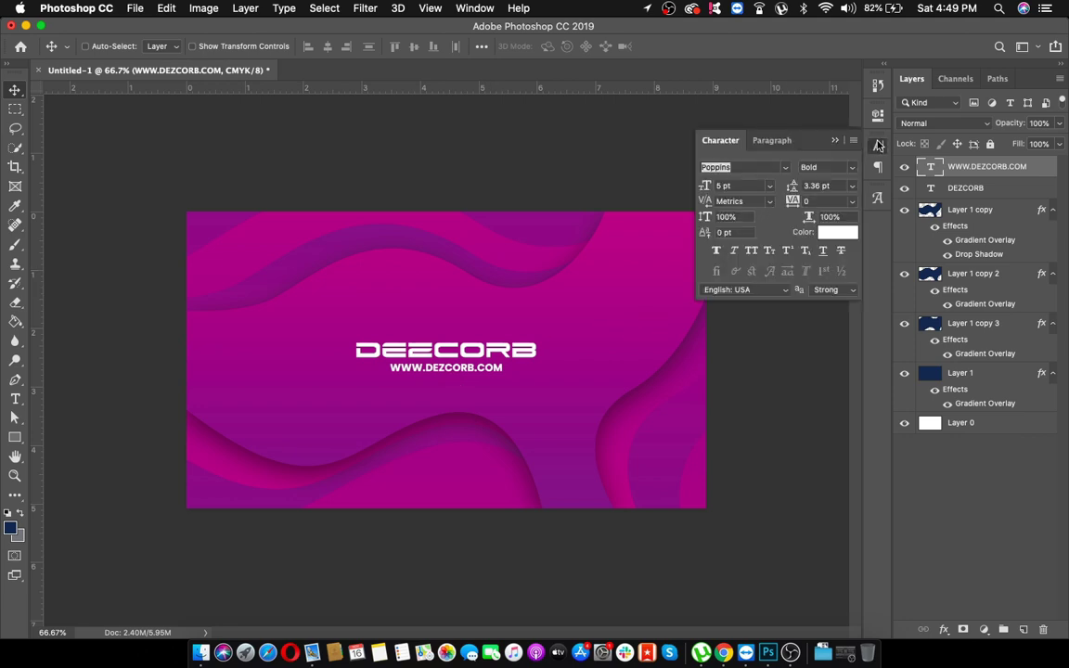
click(852, 202)
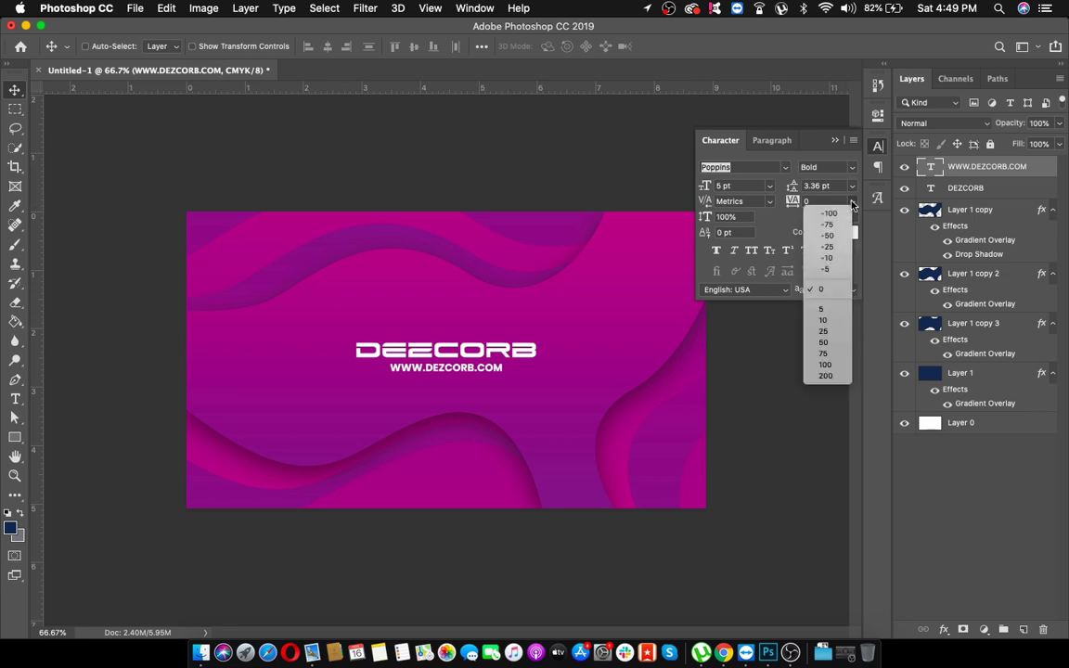
click(824, 331)
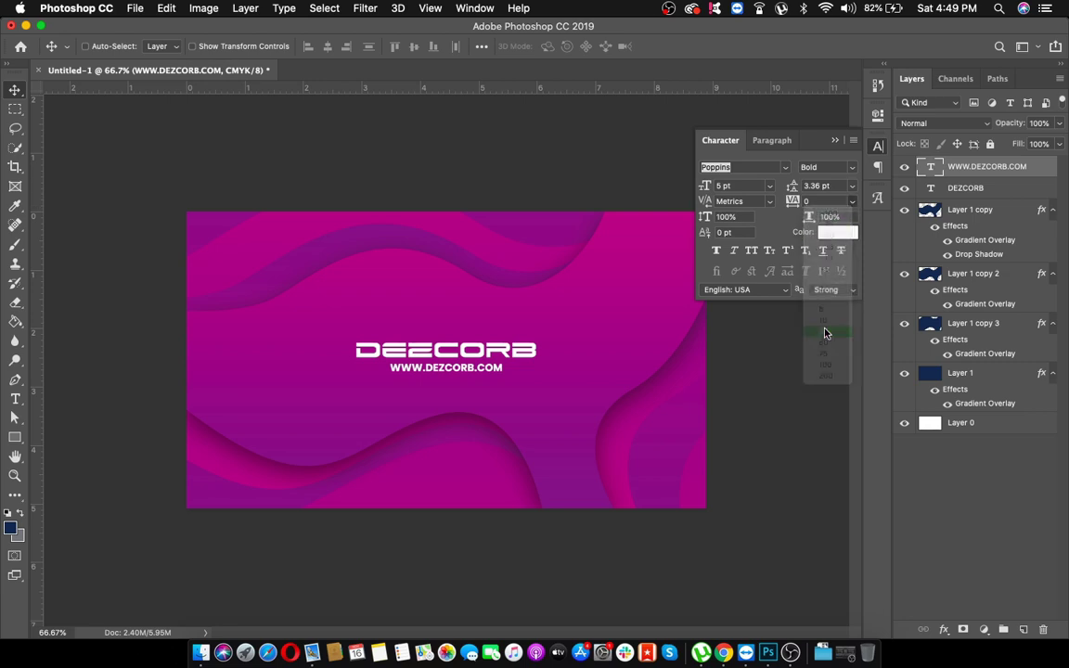
click(852, 201)
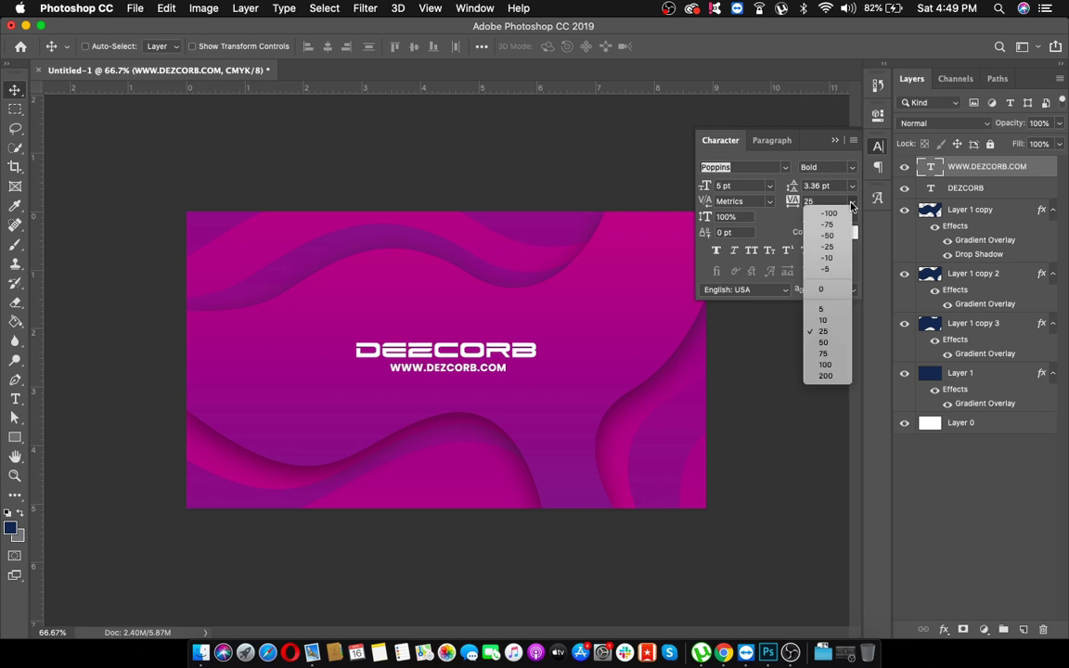
click(821, 364)
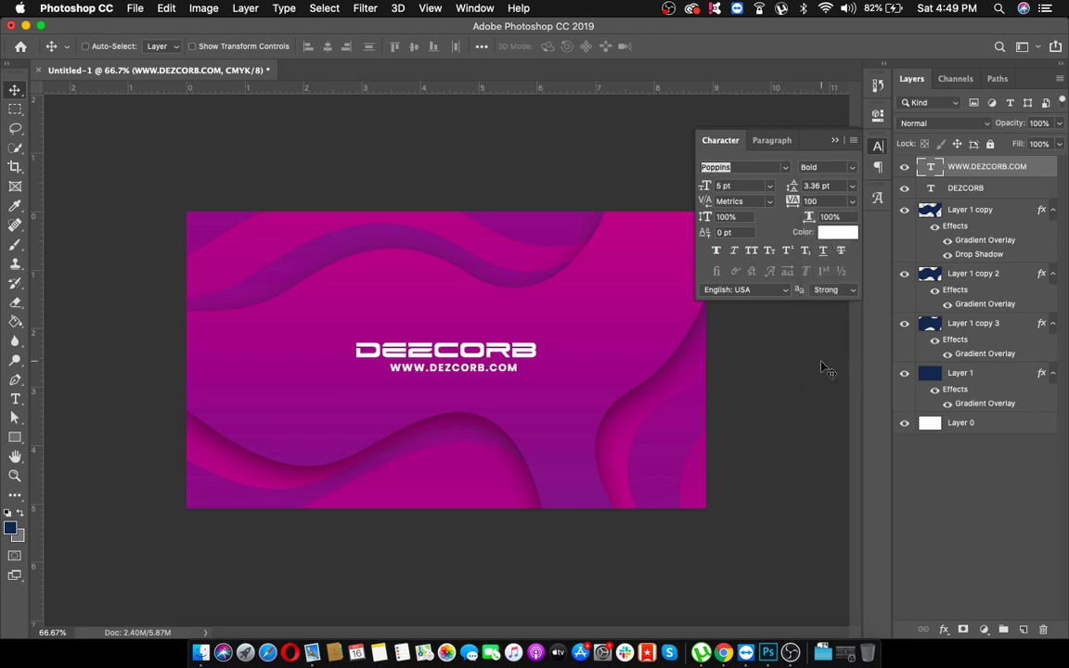
click(834, 140)
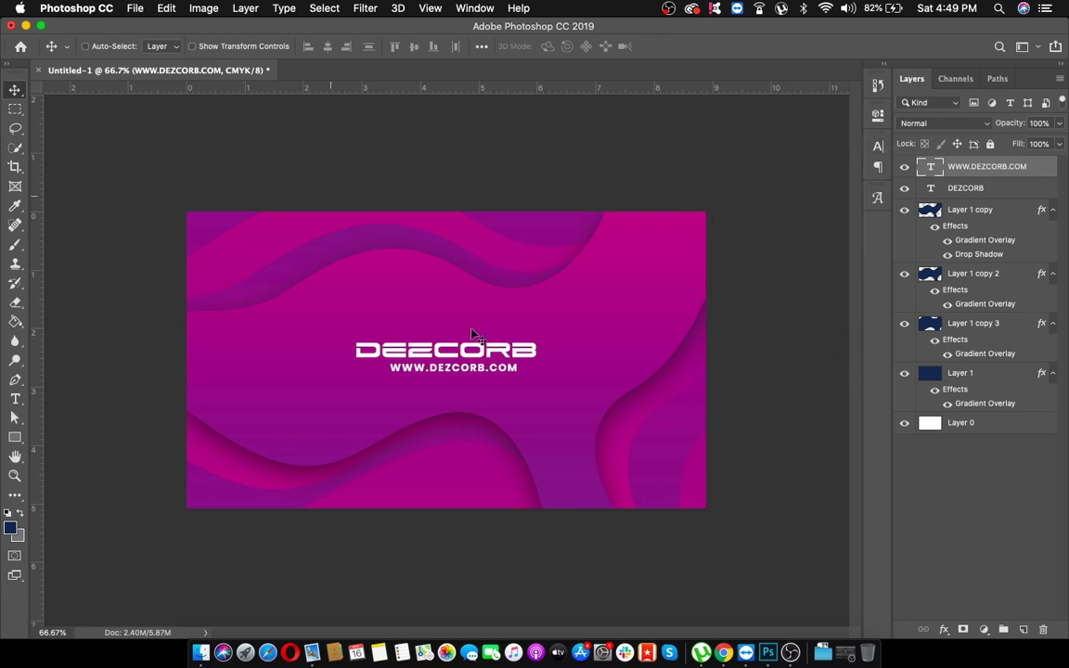
- Centre the website line horizontally beneath DEZCORB
drag(419, 338, 412, 338)
click(876, 147)
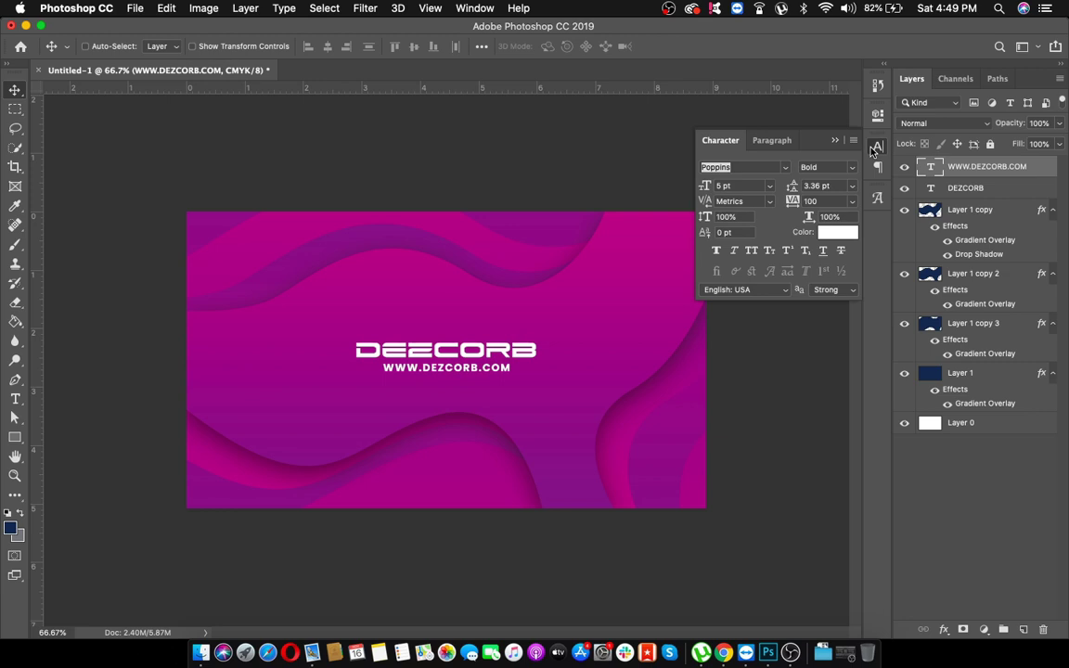
click(477, 8)
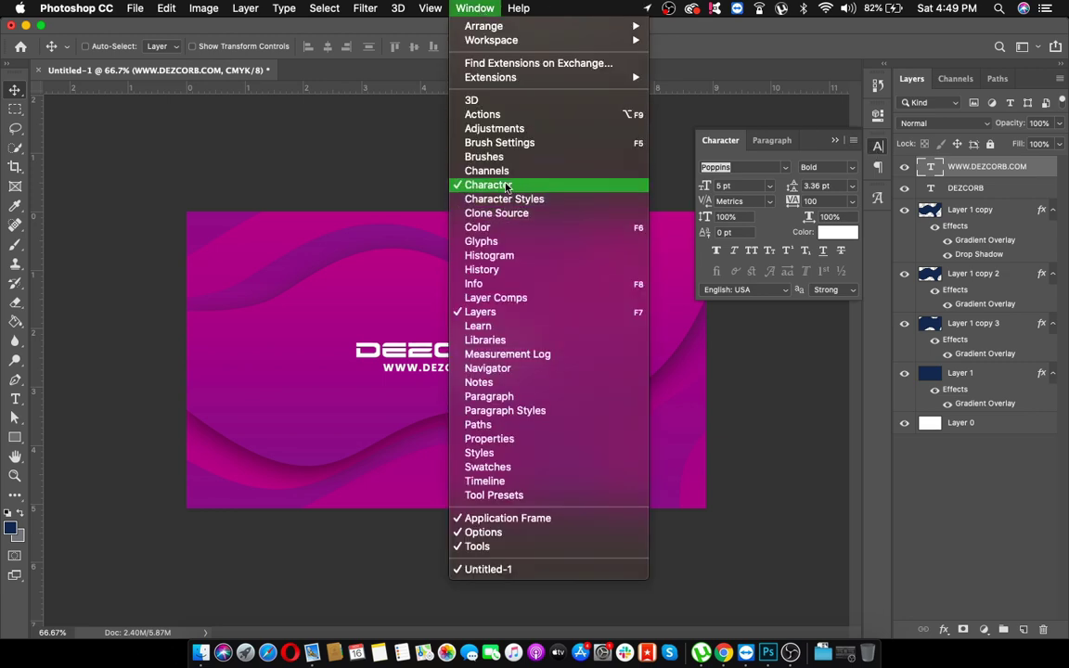
- Close the Character panel and zoom out to view the finished card
click(897, 503)
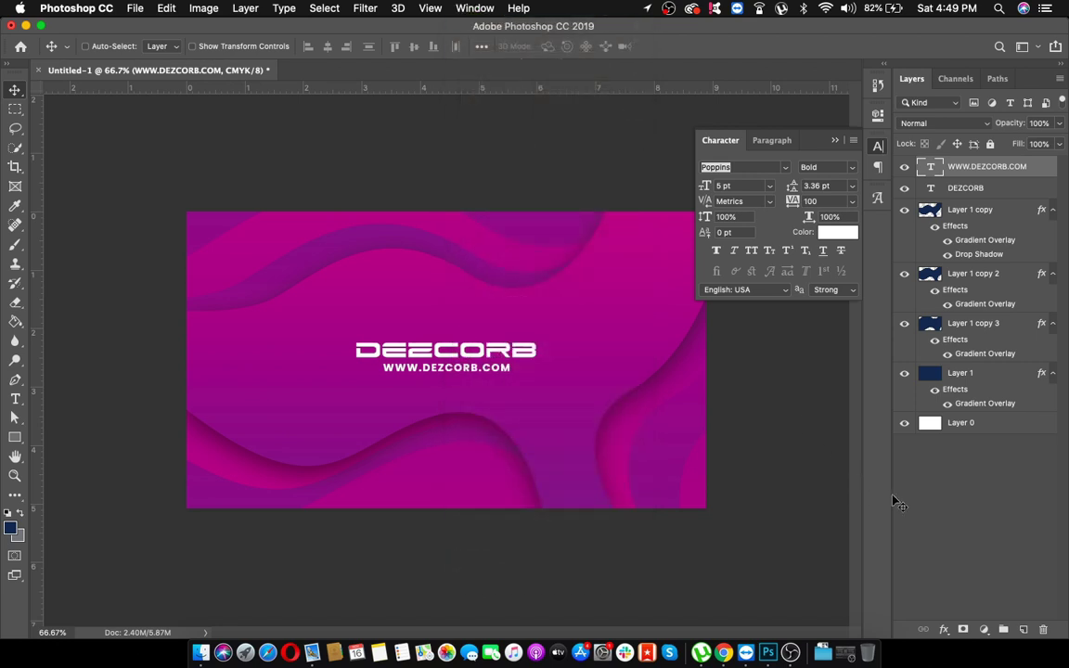
click(786, 131)
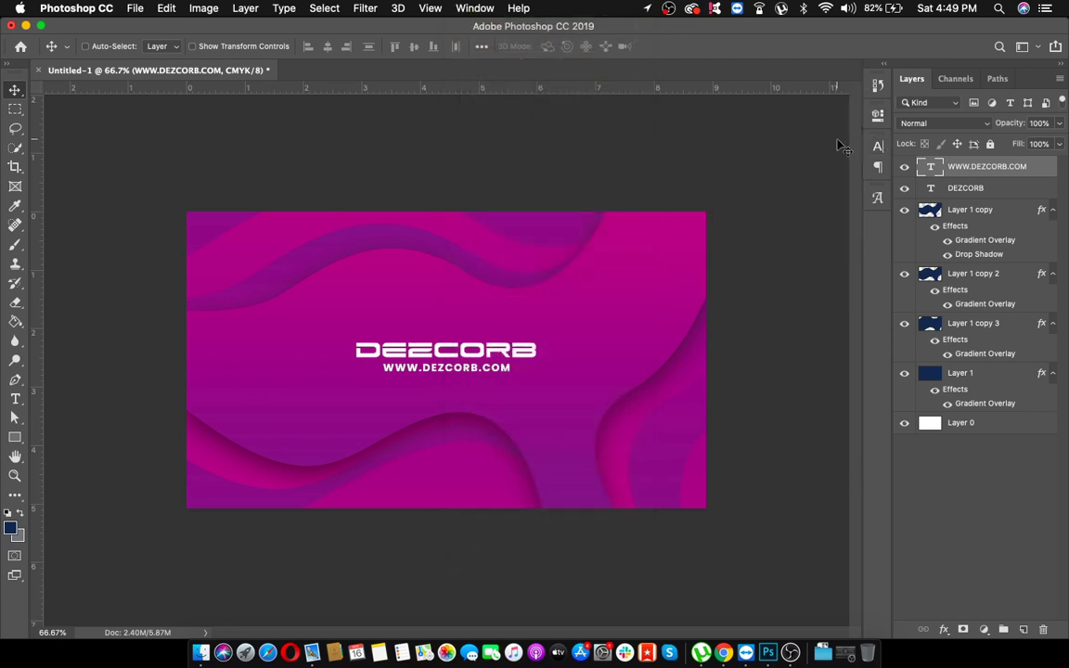
key(super+minus)
key(super+0)
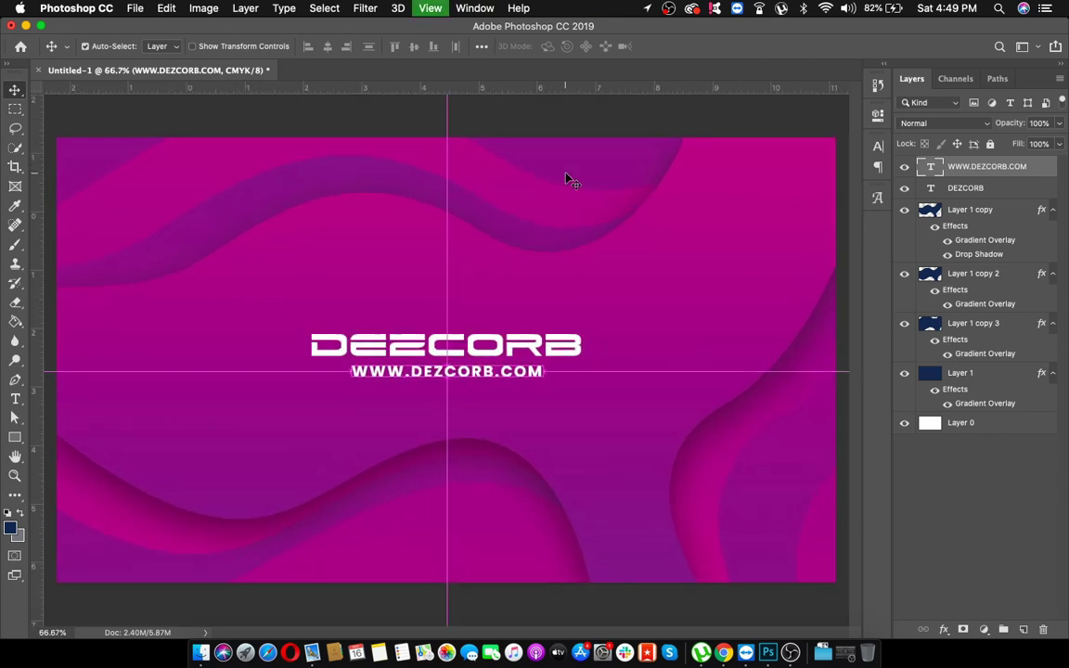
key(super+minus)
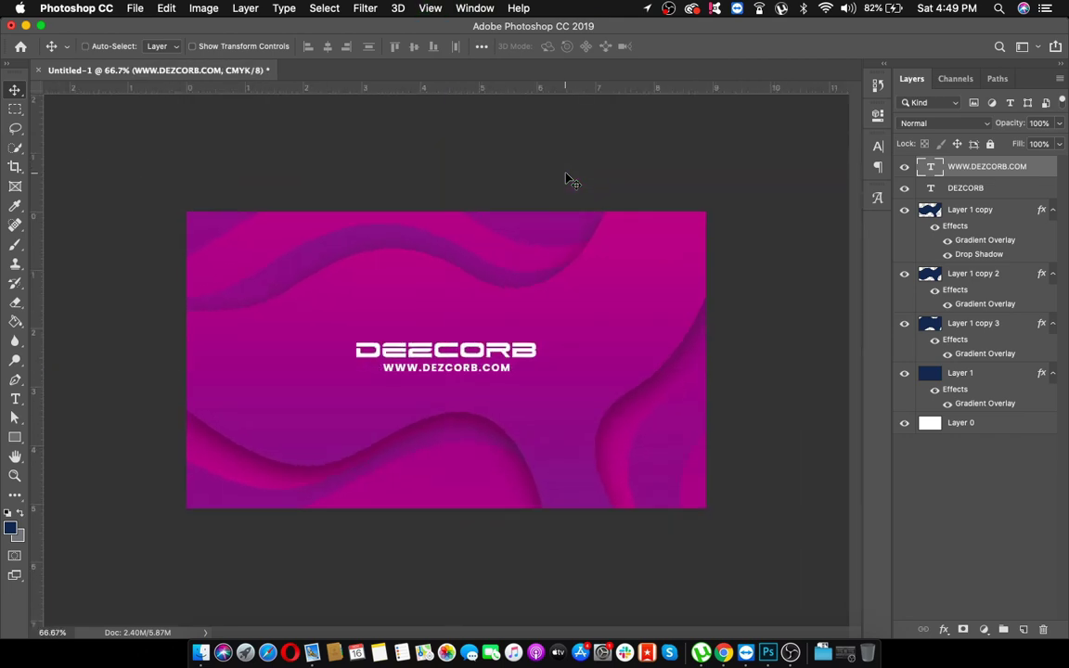